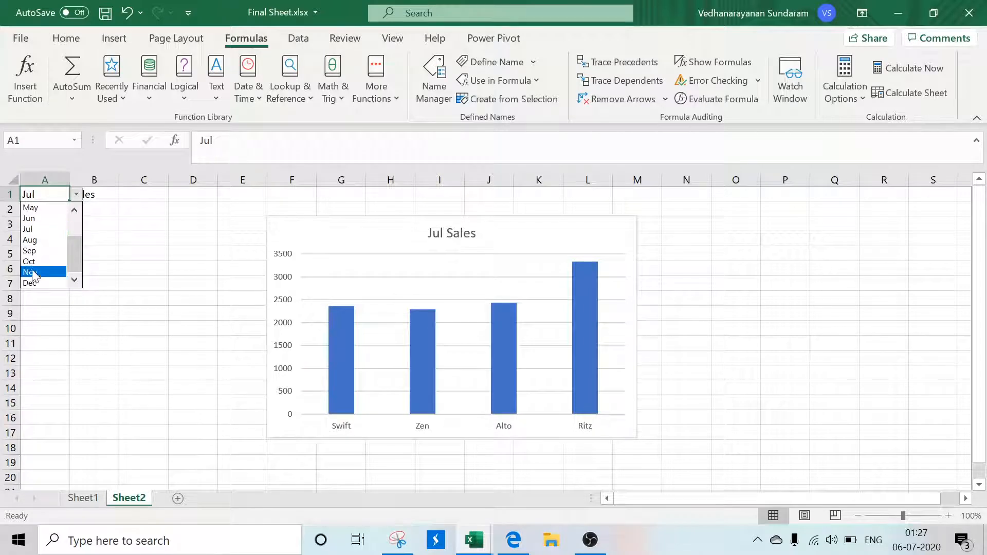
# Set the month selector in cell A1 to Nov, and switch to the Book6 workbook
pyautogui.click(29, 272)
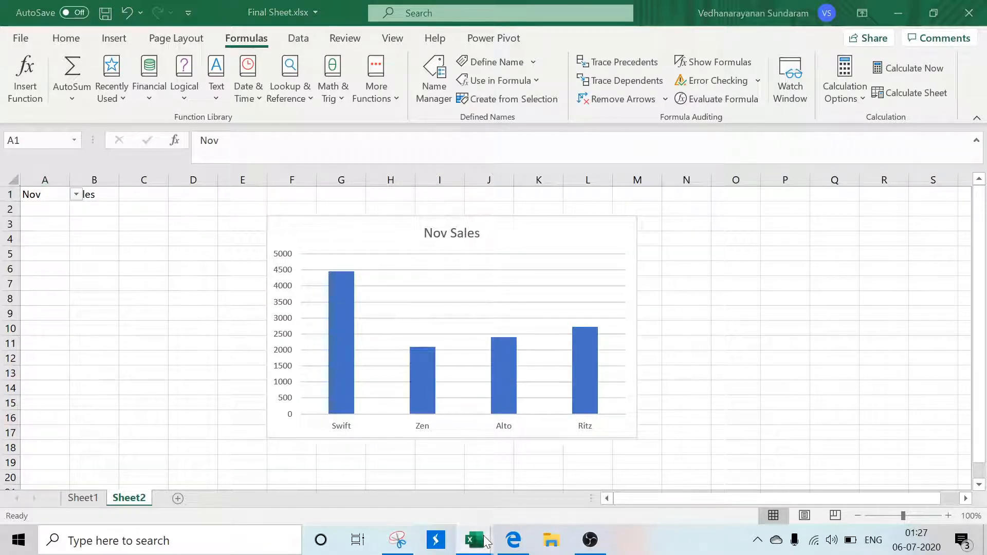
pyautogui.moveTo(486, 539)
pyautogui.click(519, 488)
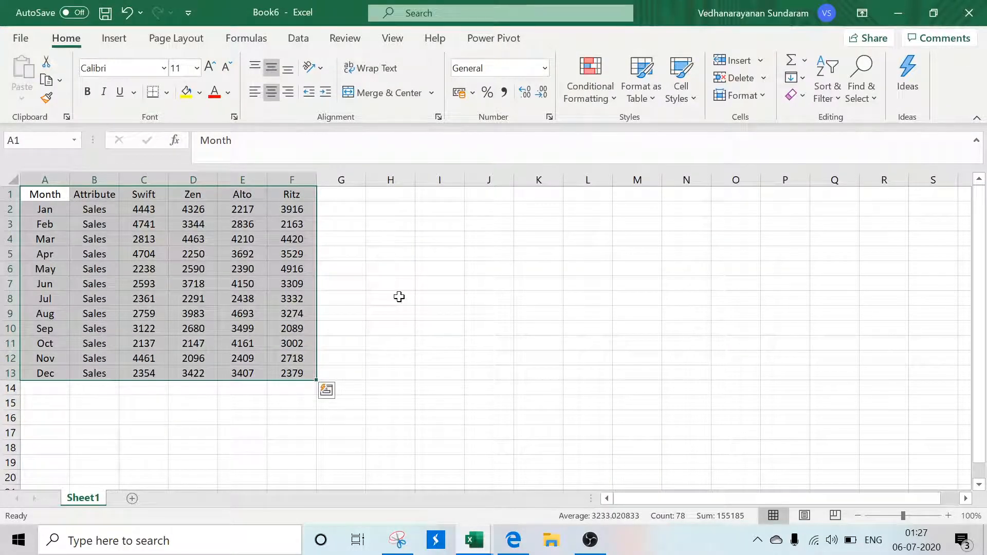
# Examine the car model headers, the list of months and the Attribute column in the sales data
pyautogui.click(149, 194)
pyautogui.click(215, 193)
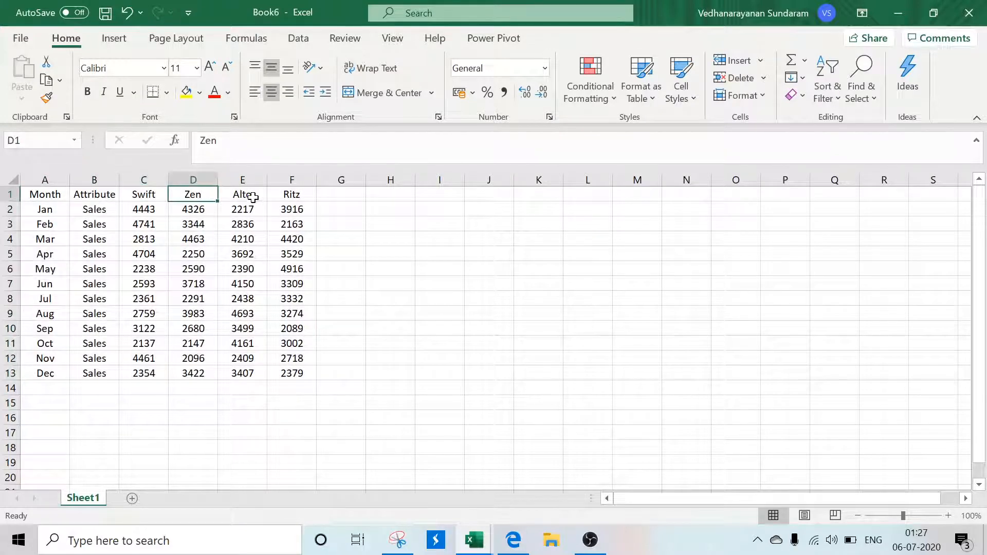
pyautogui.click(252, 198)
pyautogui.click(306, 201)
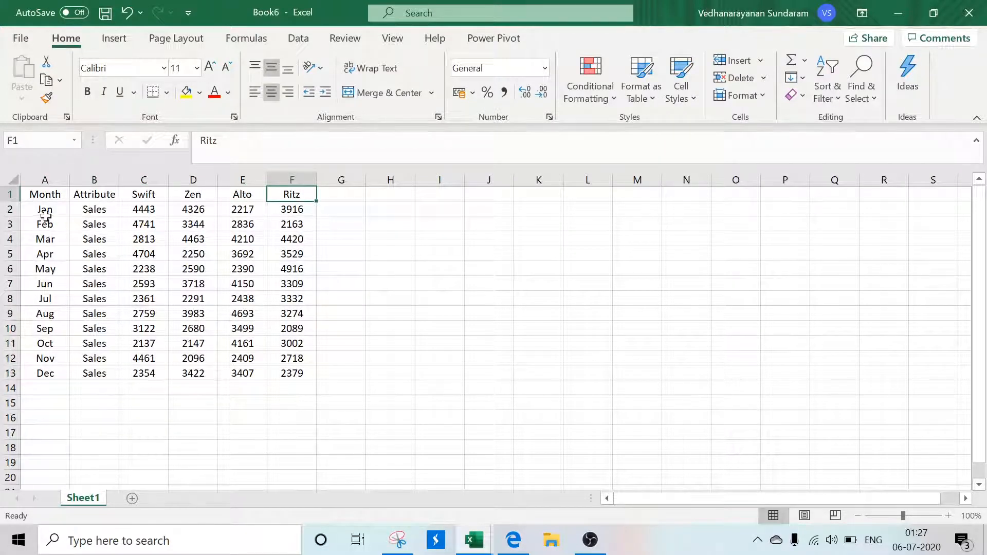
pyautogui.moveTo(44, 209); pyautogui.dragTo(44, 373)
pyautogui.click(121, 401)
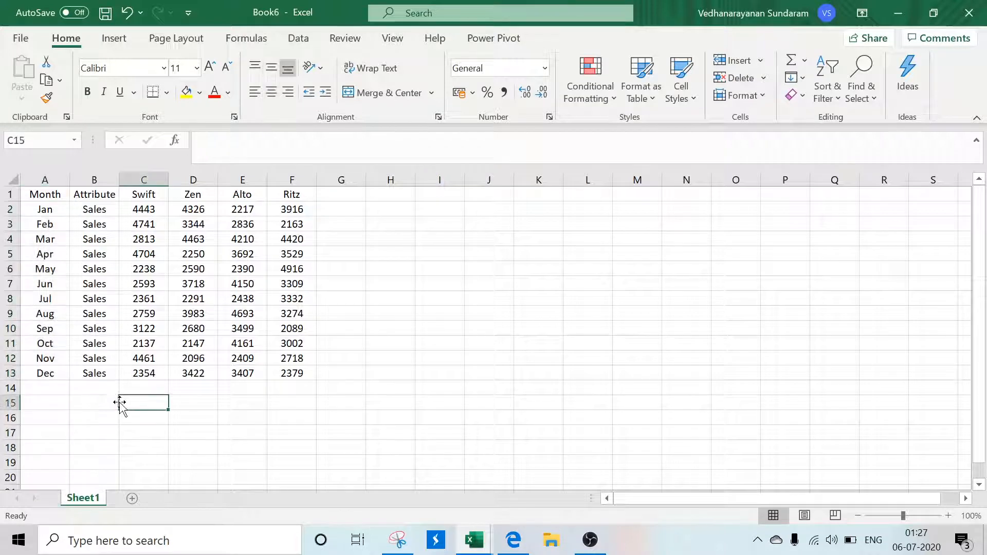
pyautogui.moveTo(94, 208); pyautogui.dragTo(95, 372)
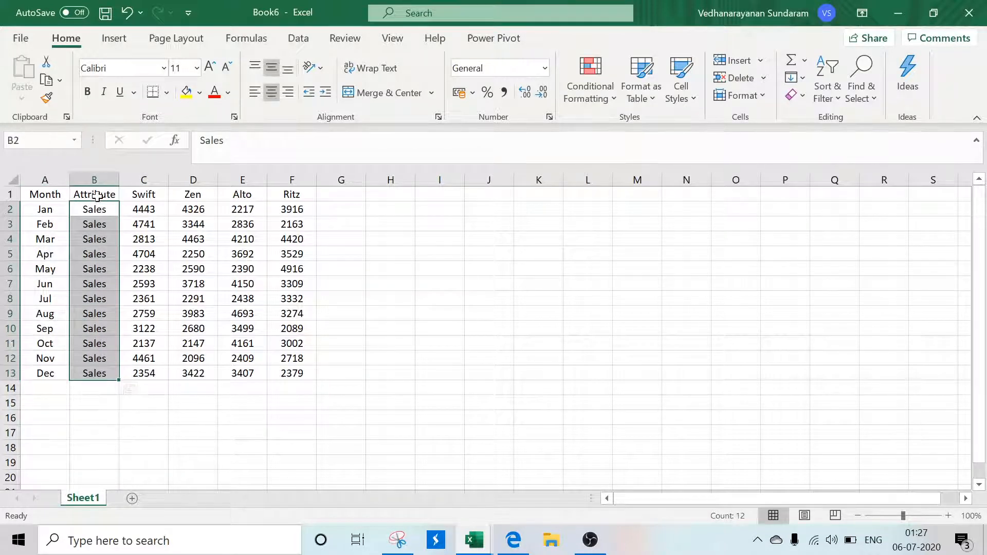
pyautogui.click(418, 329)
# Convert the sales data range A1:F13 into a table with headers
pyautogui.moveTo(53, 200); pyautogui.dragTo(284, 373)
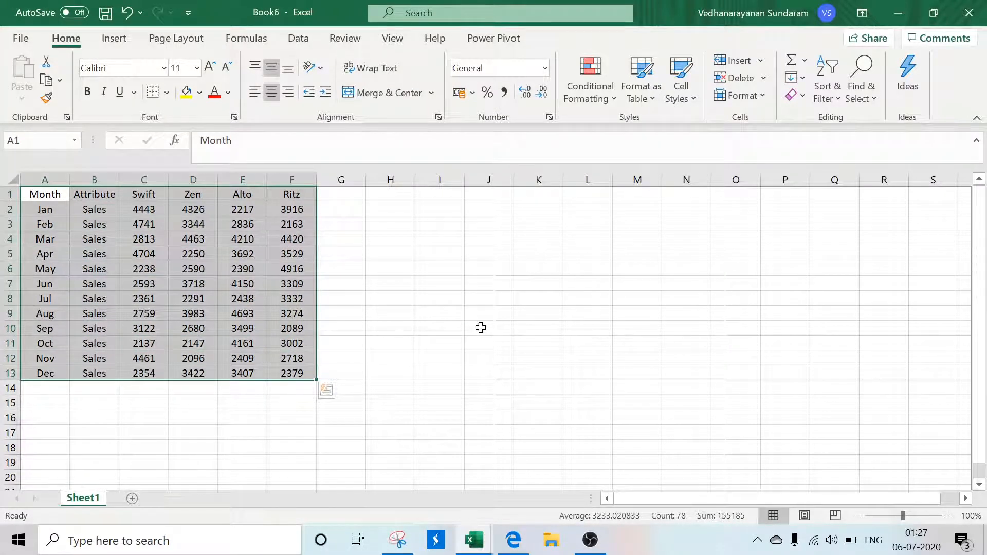
pyautogui.hotkey('ctrl', 't')
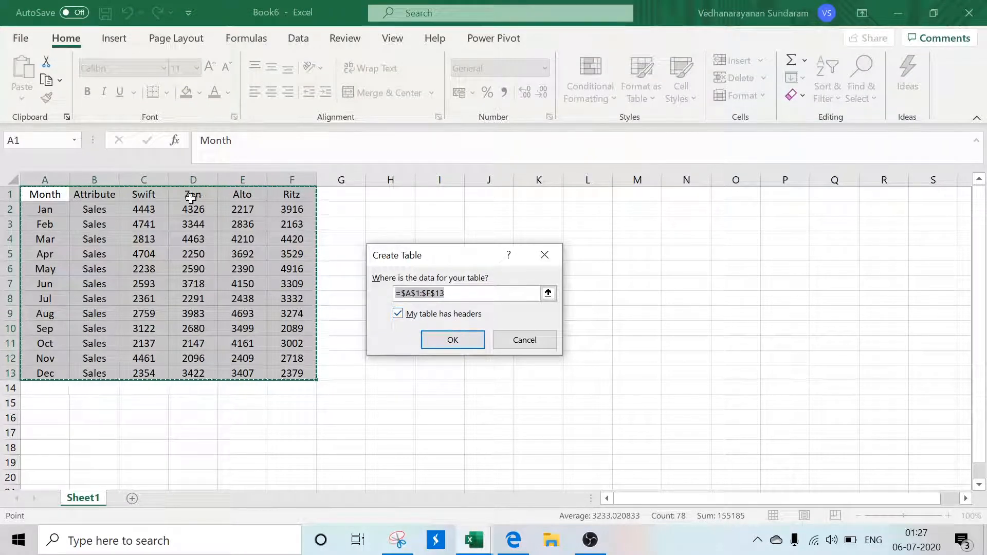
pyautogui.click(454, 340)
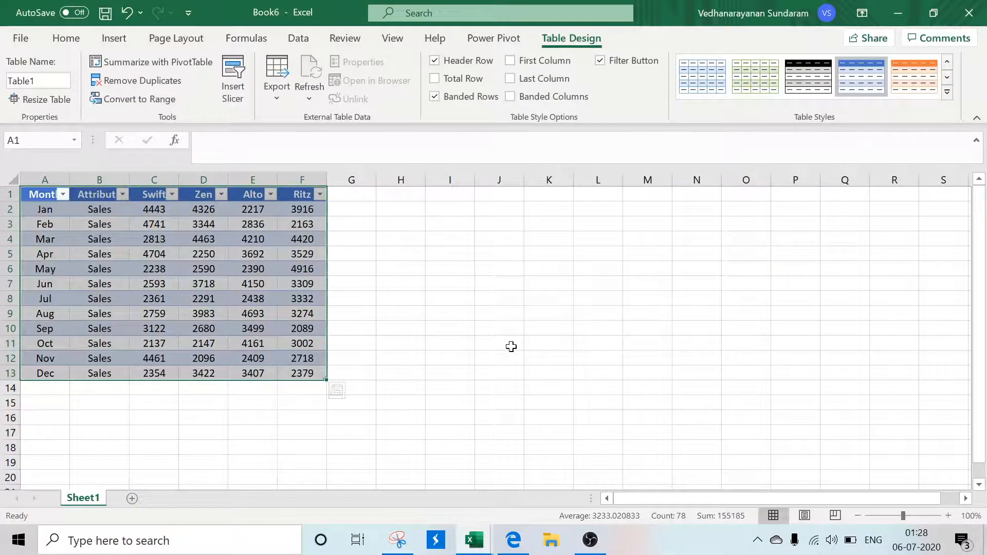
pyautogui.click(510, 348)
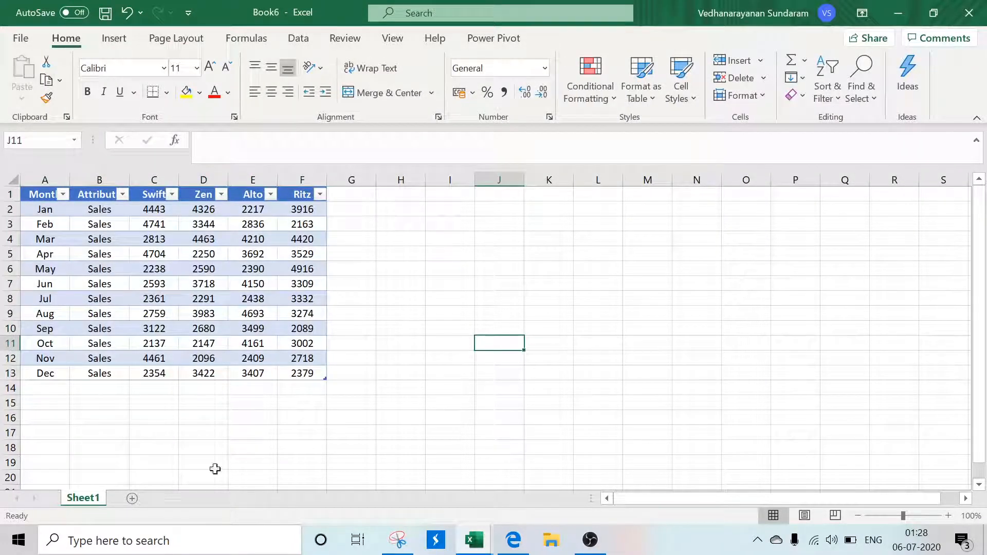
# Add a new sheet and give its cell A1 a drop-down list sourced from the months in Sheet1 A2:A13
pyautogui.click(132, 498)
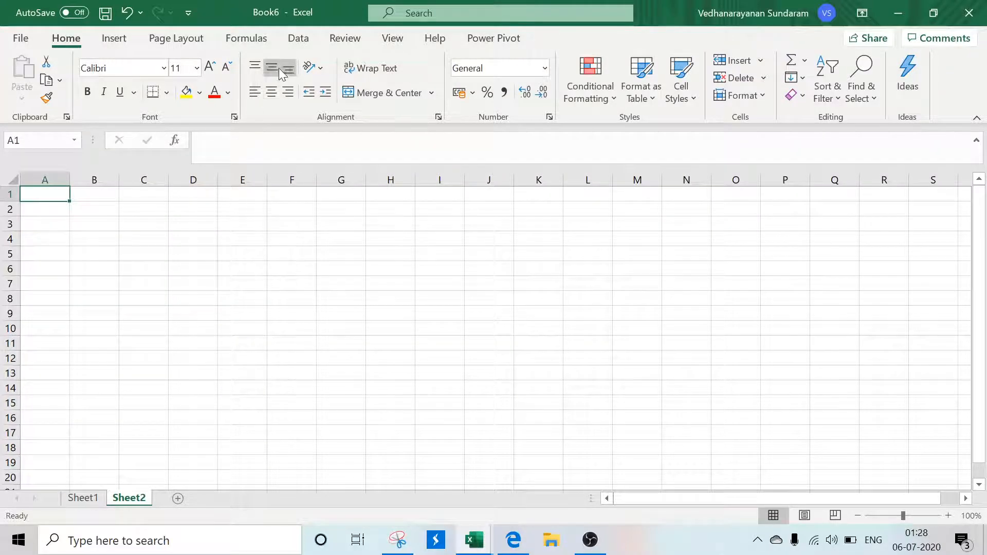
pyautogui.click(300, 43)
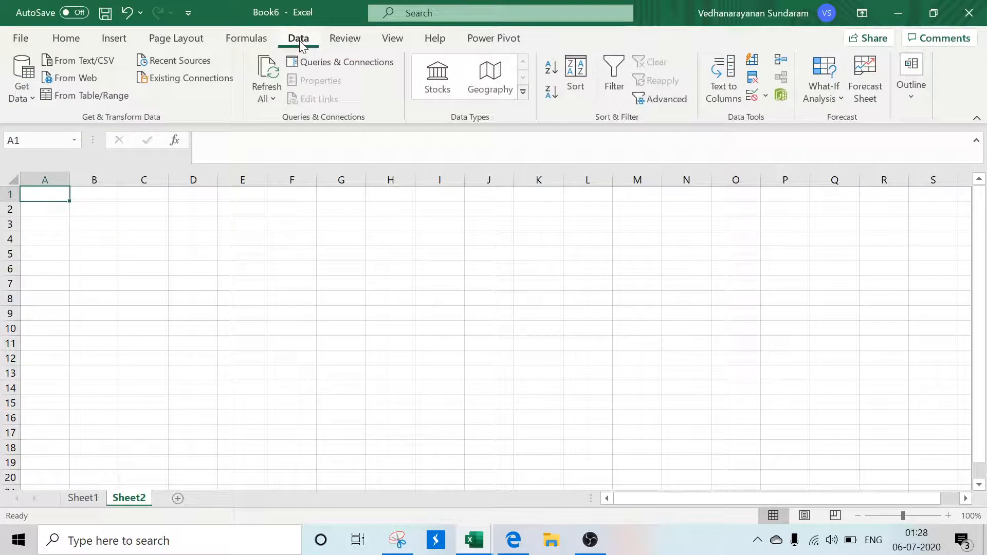
pyautogui.click(753, 95)
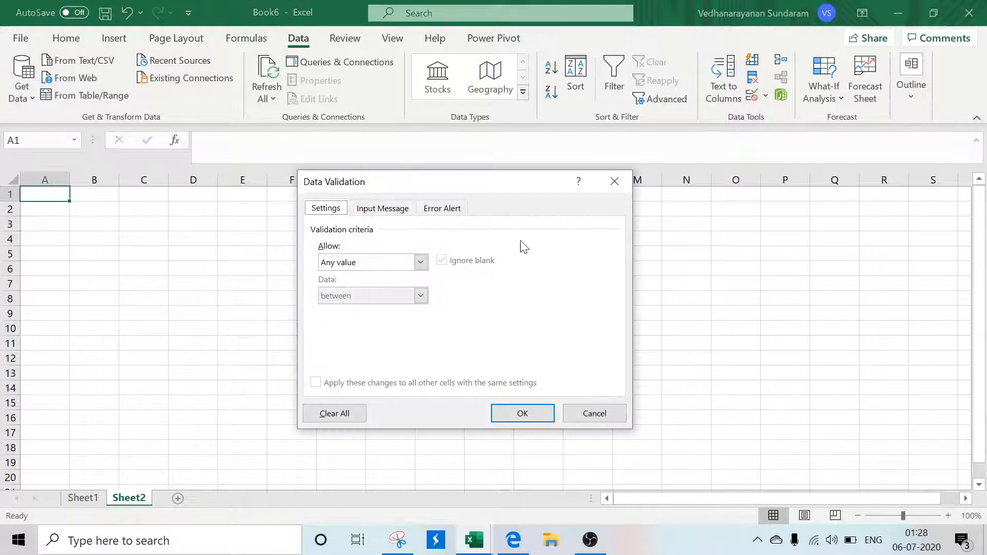
pyautogui.click(420, 263)
pyautogui.click(376, 309)
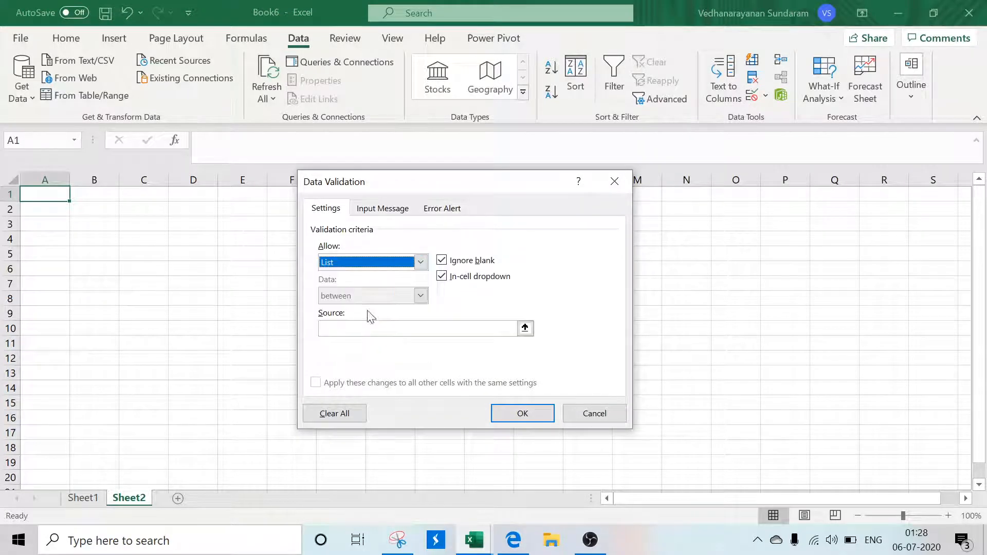
pyautogui.click(527, 329)
pyautogui.click(85, 498)
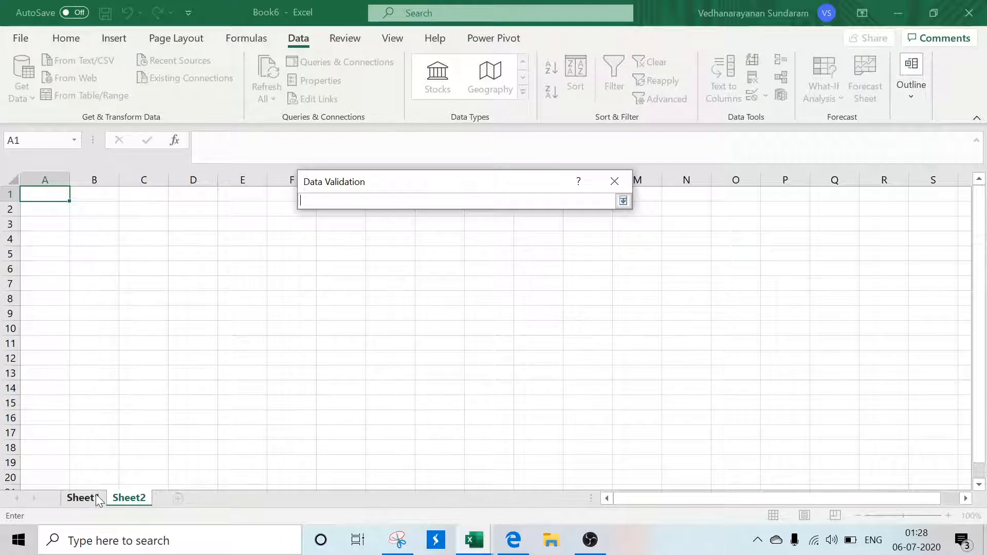
pyautogui.moveTo(32, 208); pyautogui.dragTo(34, 374)
pyautogui.click(623, 200)
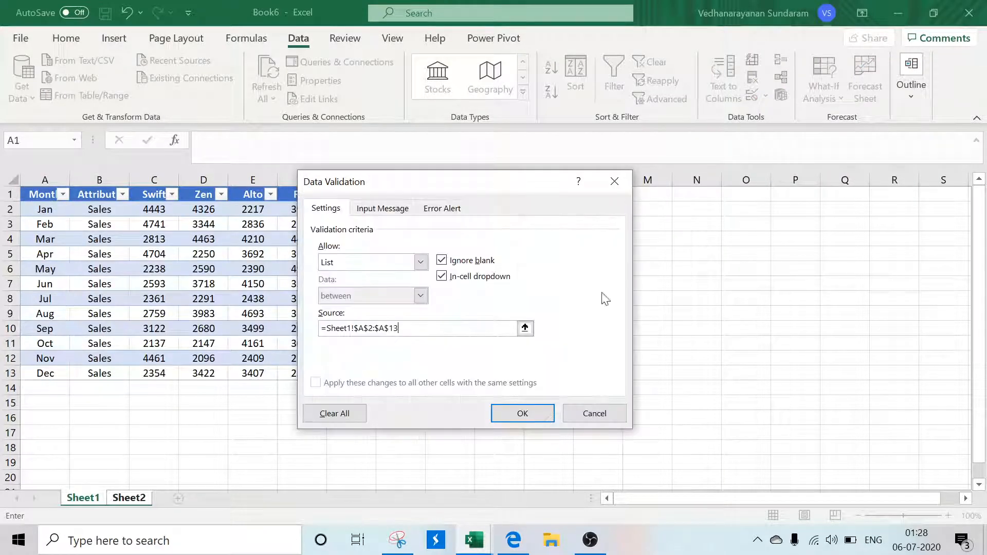
pyautogui.click(523, 413)
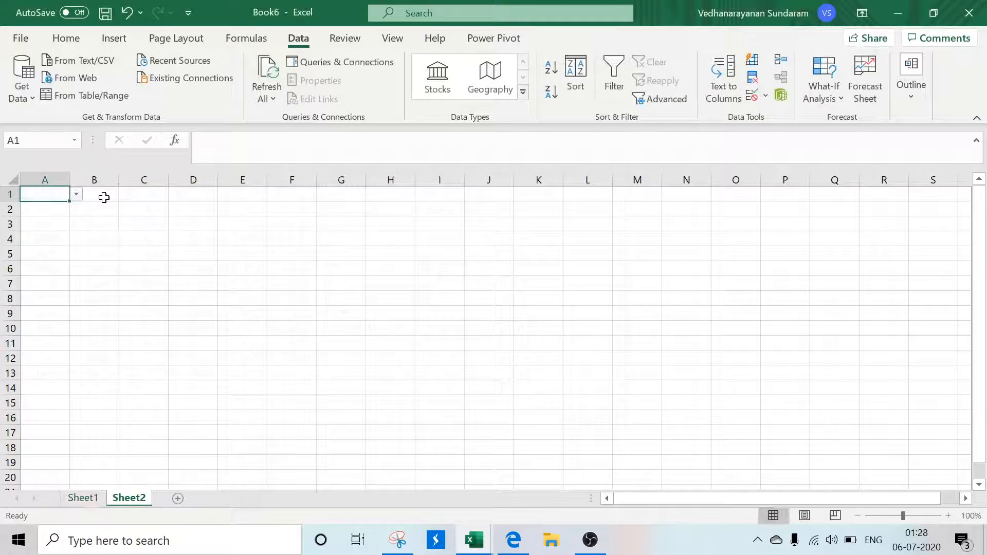
pyautogui.click(76, 194)
pyautogui.press('Escape')
# Enter a VLOOKUP formula in cell B1 of Sheet2 that looks up A1 in Table1[#All], with column 2 and an exact match (0)
pyautogui.click(101, 196)
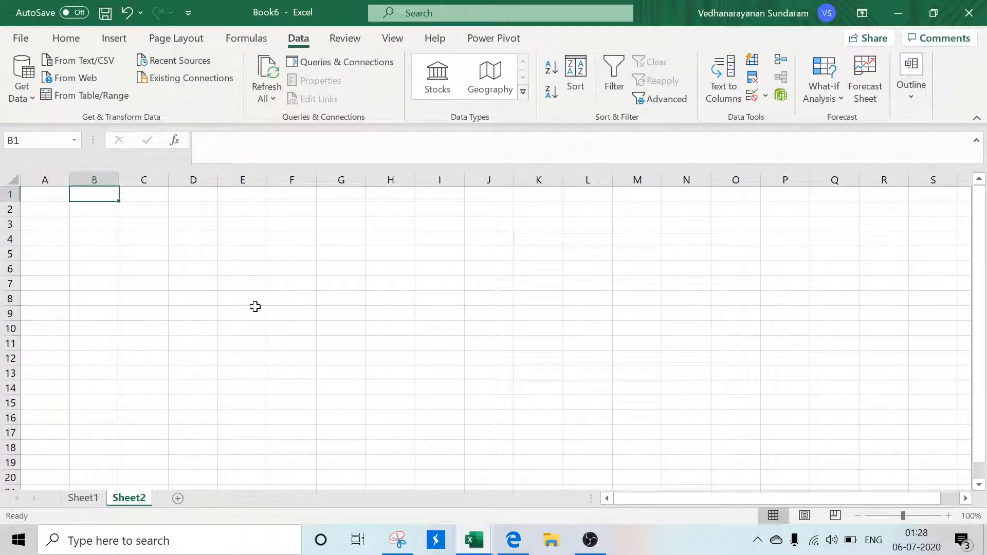
pyautogui.write('=vlo')
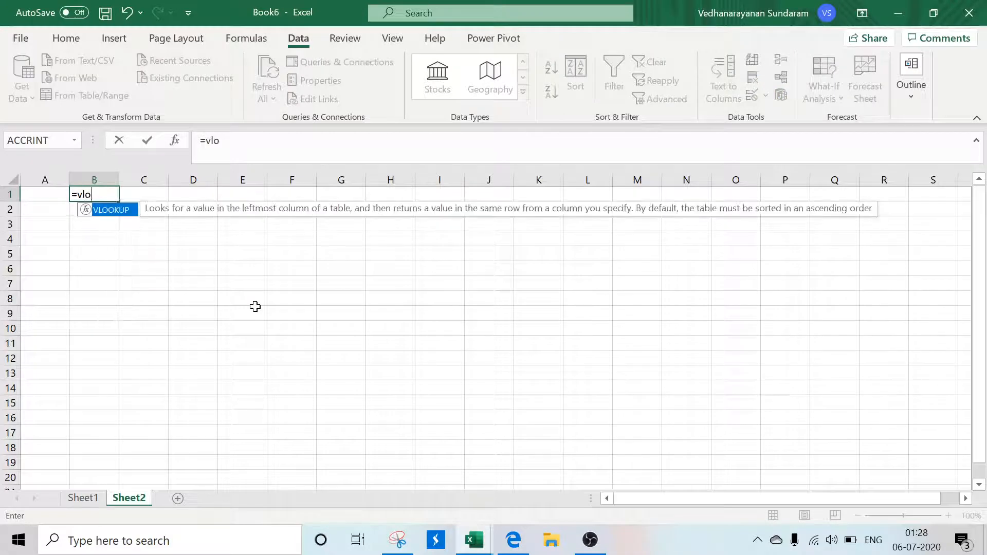
pyautogui.write('okup(')
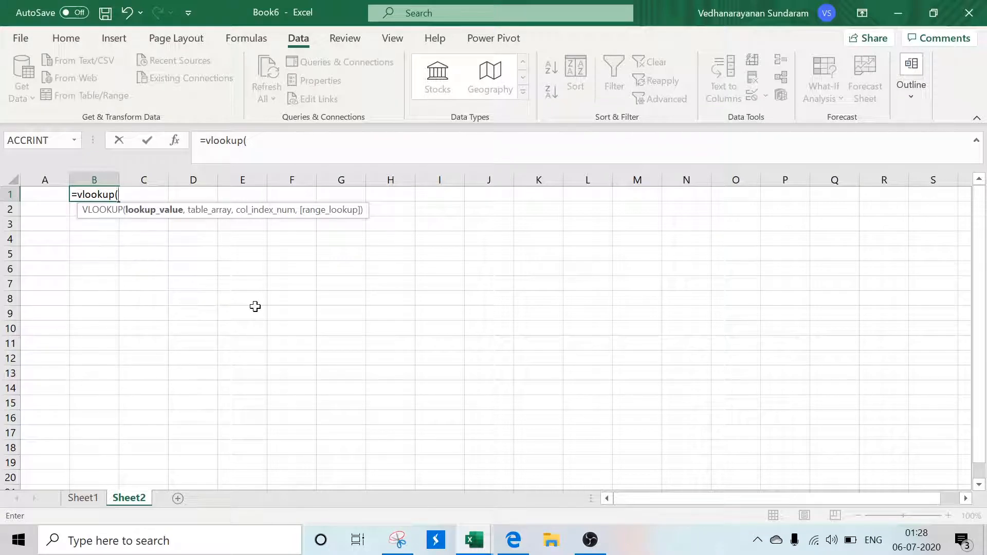
pyautogui.press('Left')
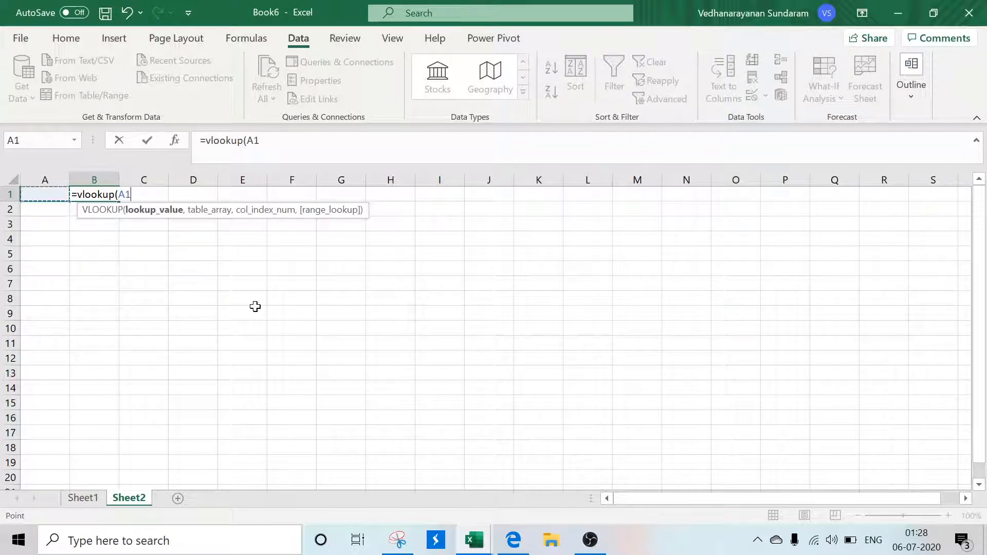
pyautogui.write(',')
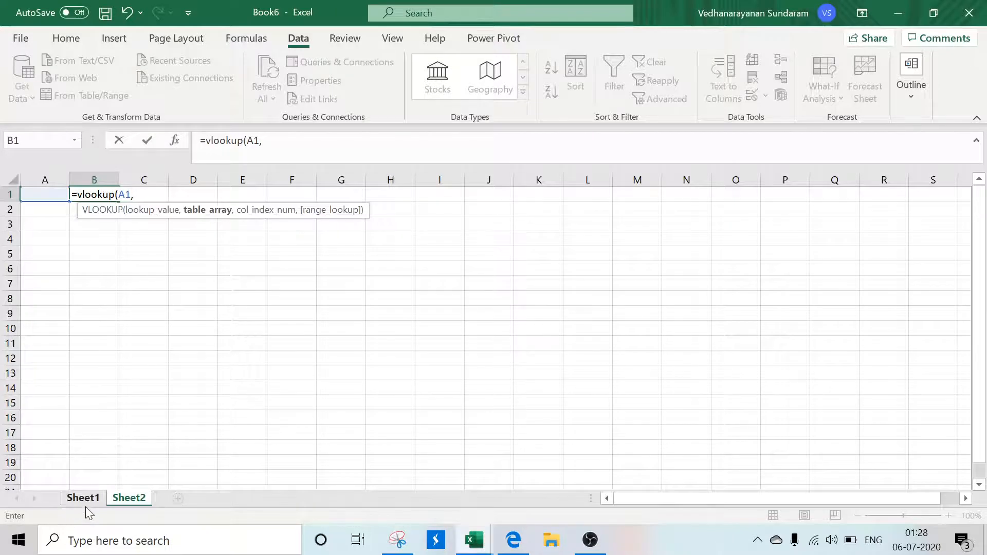
pyautogui.click(84, 499)
pyautogui.moveTo(37, 195); pyautogui.dragTo(305, 375)
pyautogui.write(',2')
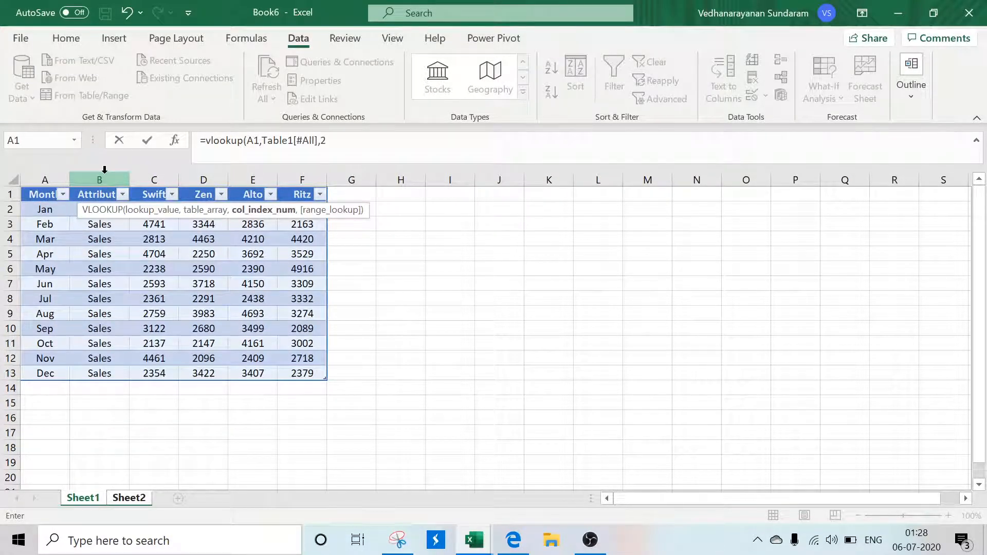
pyautogui.write(',0')
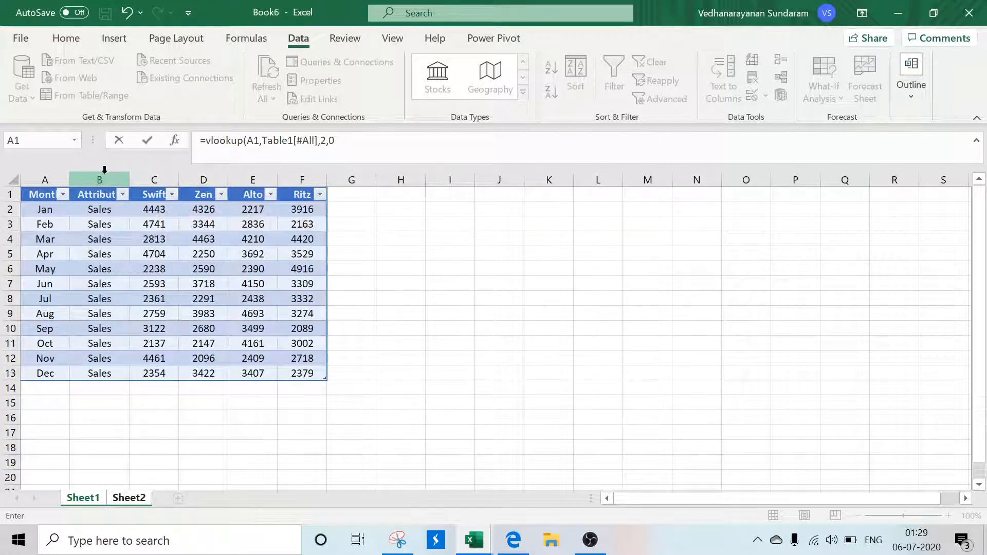
pyautogui.write(')')
pyautogui.press('Return')
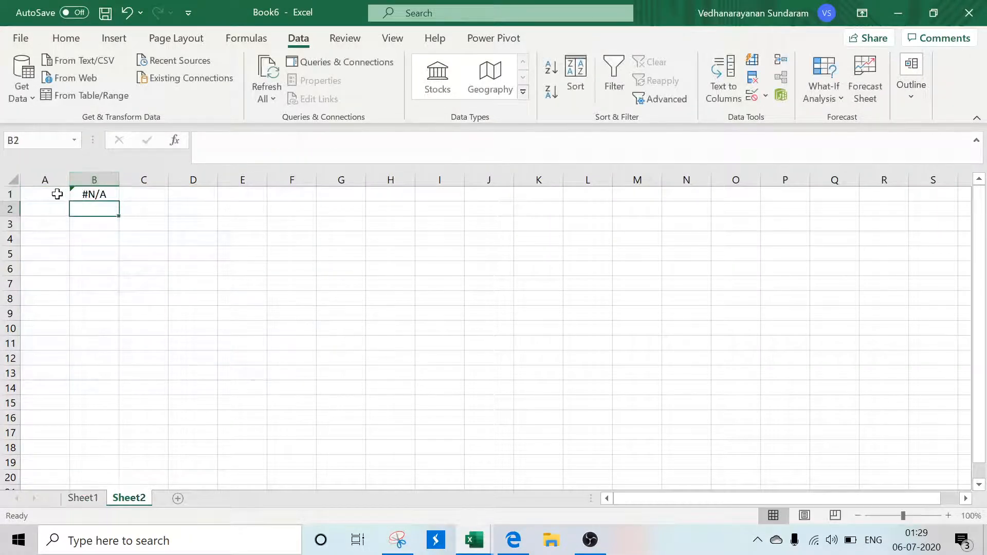
# Choose Mar from the month drop-down list in cell A1 of Sheet2
pyautogui.click(50, 194)
pyautogui.click(76, 195)
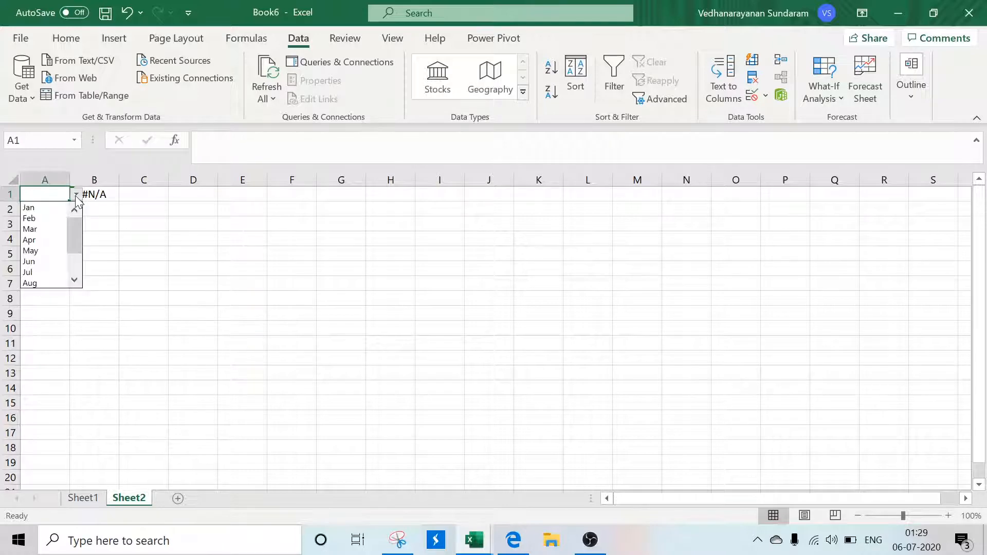
pyautogui.click(50, 231)
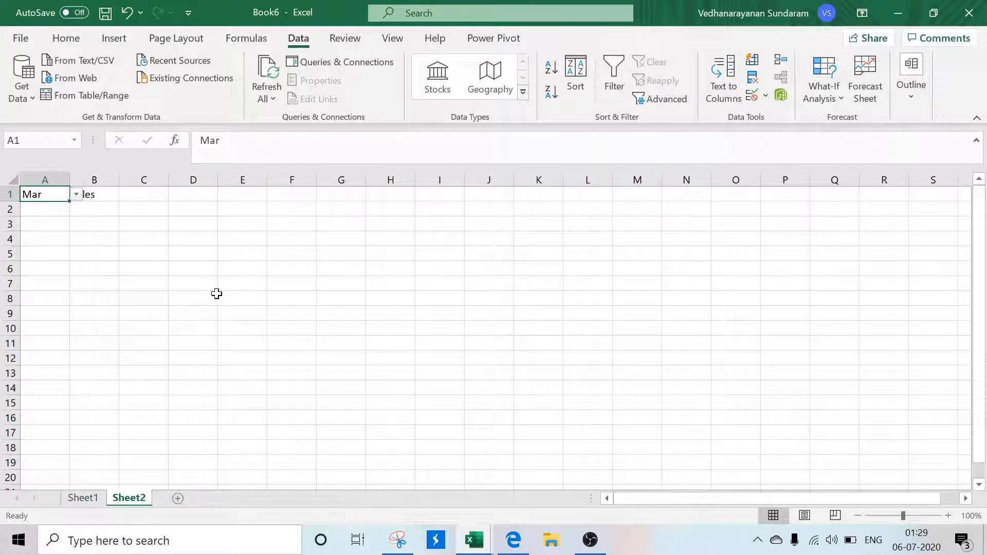
pyautogui.click(53, 253)
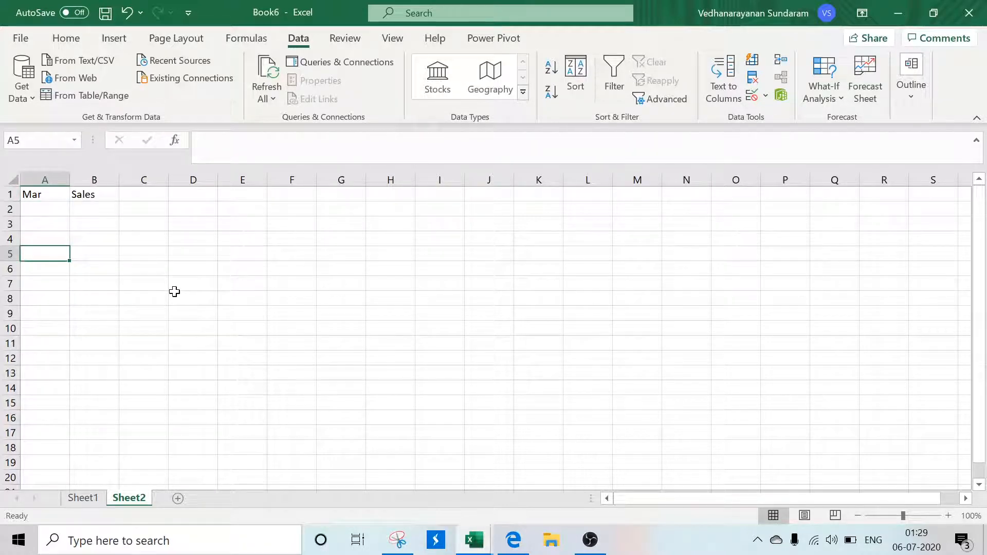
# Enter the formula =OFFSET(A2,3,2,1,4) in cell I4 of Sheet1
pyautogui.click(83, 498)
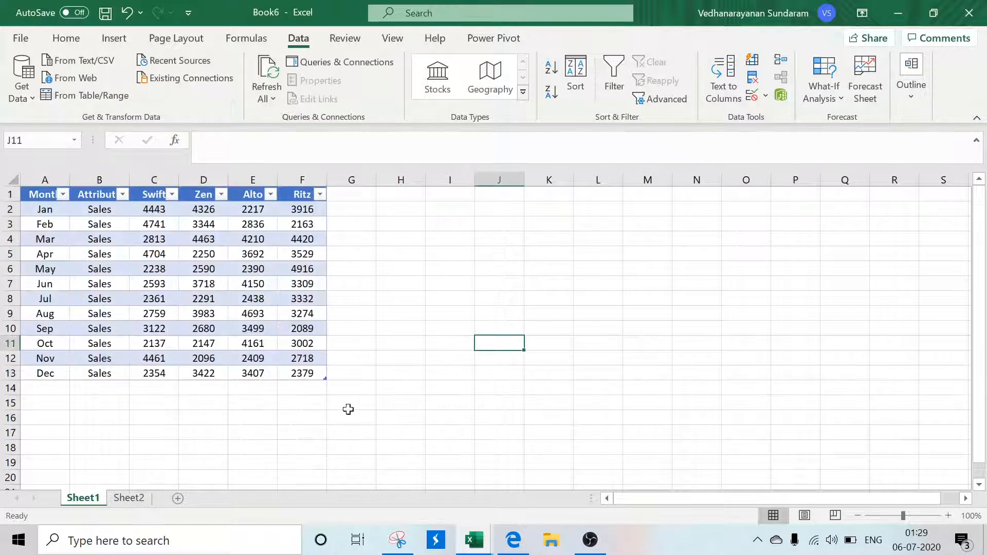
pyautogui.click(445, 242)
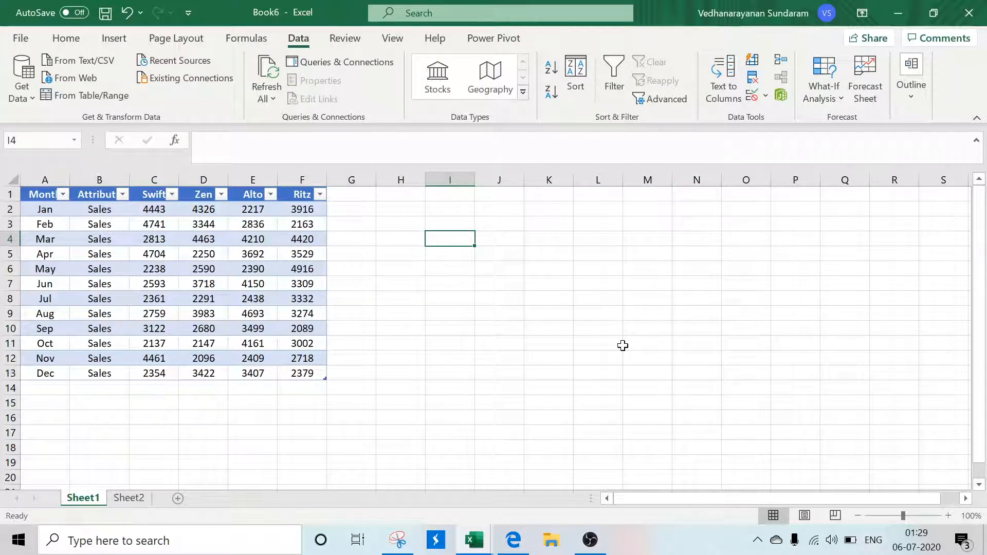
pyautogui.write('=off')
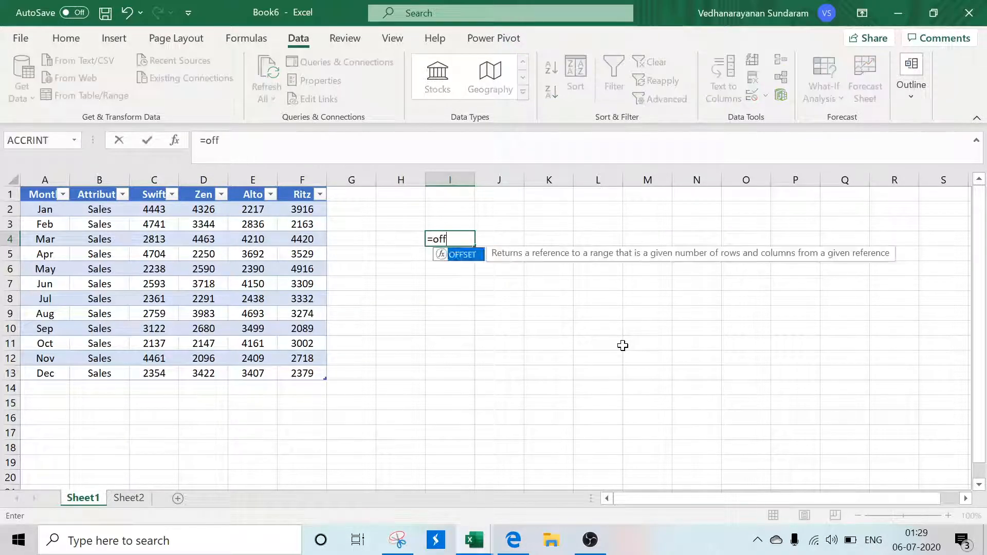
pyautogui.write('set(')
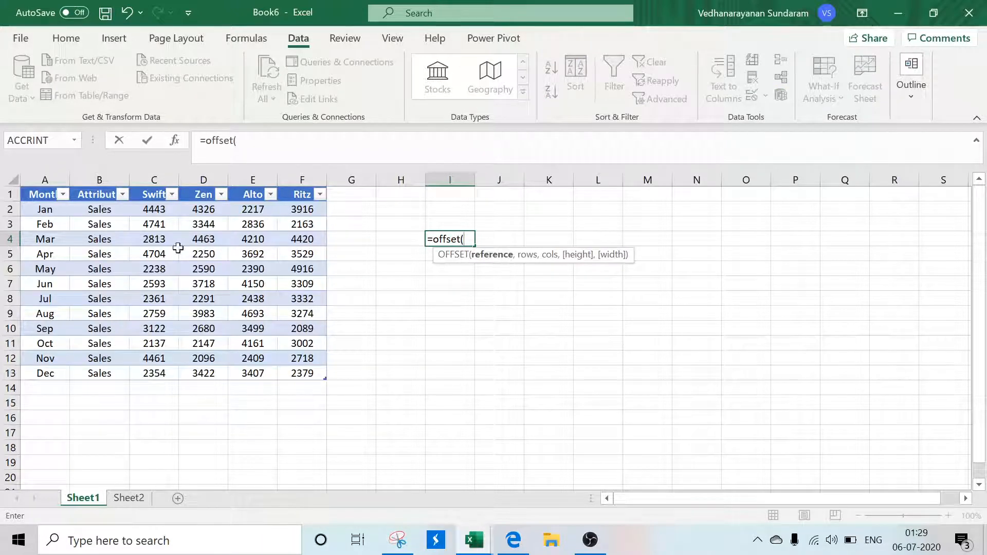
pyautogui.click(54, 212)
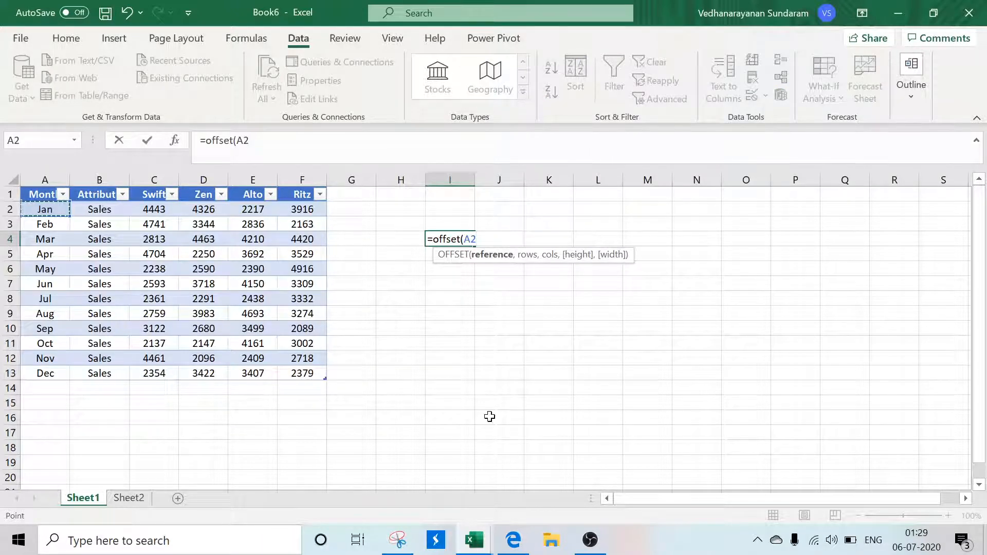
pyautogui.write(',3')
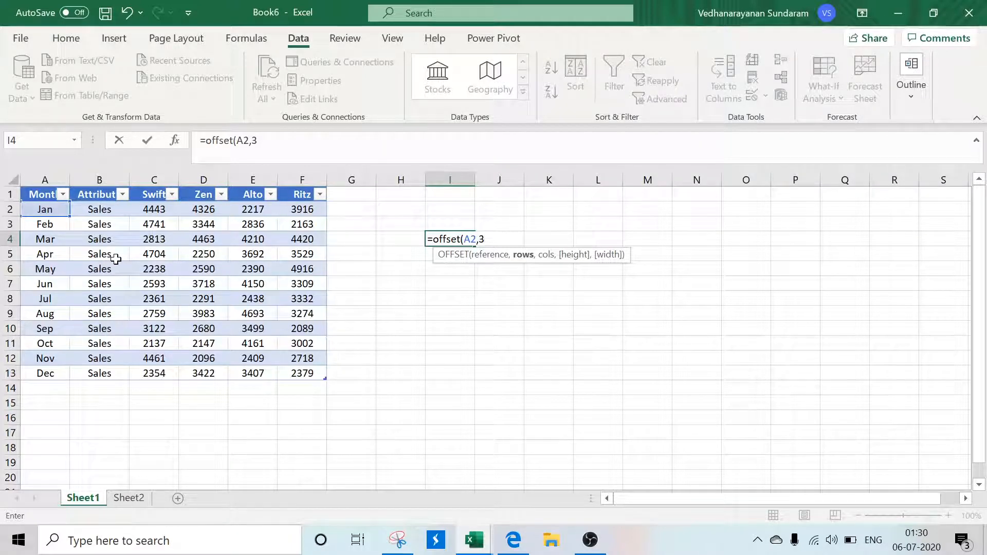
pyautogui.write(',2')
pyautogui.write(',1')
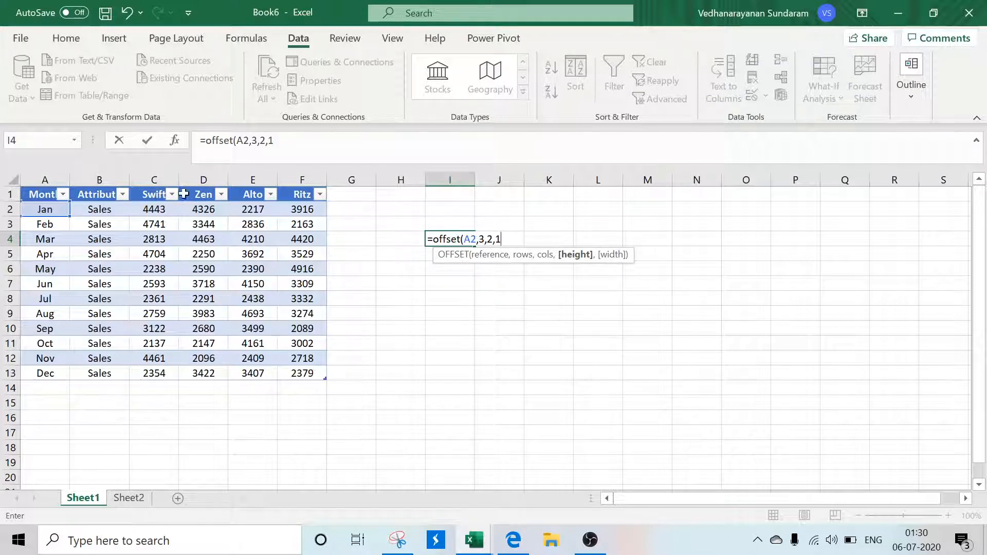
pyautogui.write(',')
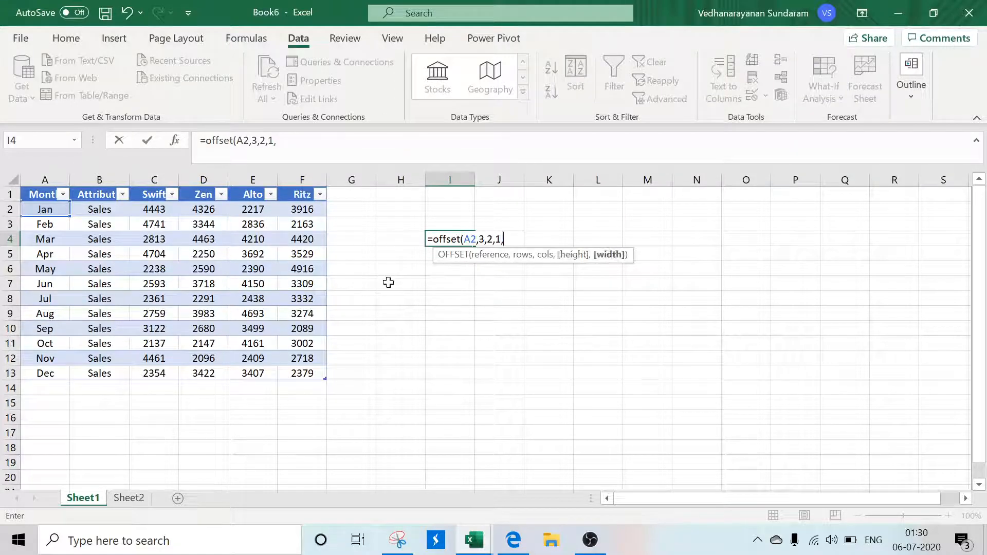
pyautogui.write('4)')
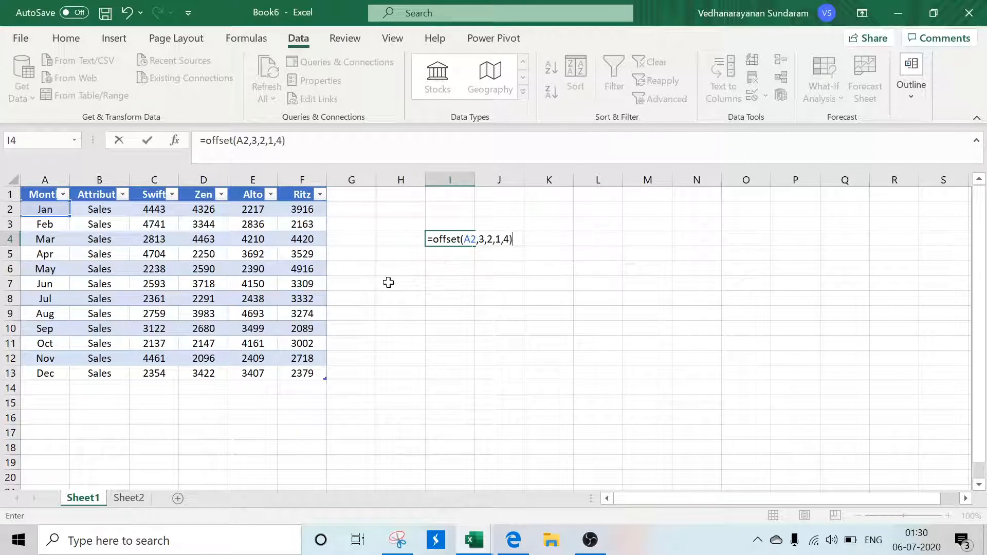
pyautogui.press('Return')
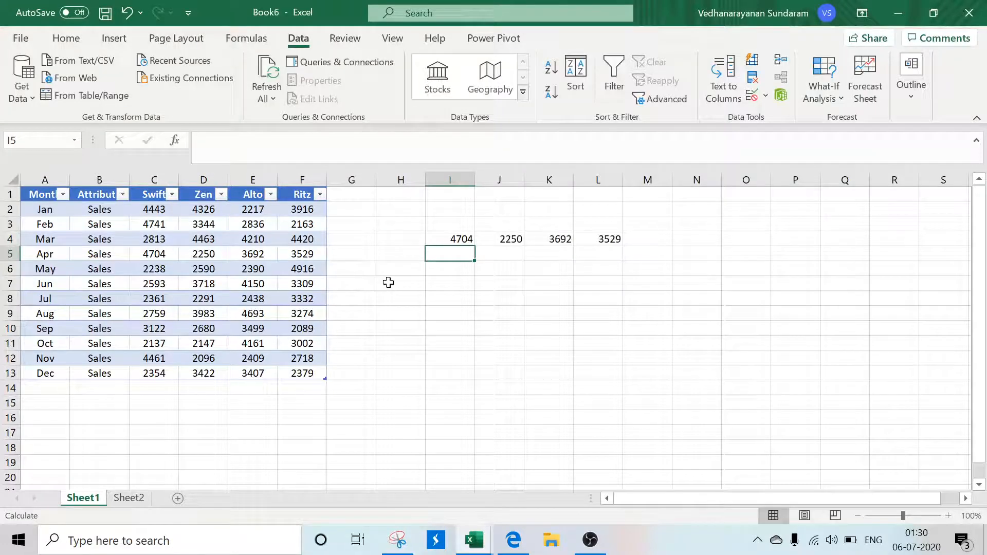
# Examine the OFFSET formula in cell I4, its reference cell A2 and its rows argument
pyautogui.click(464, 237)
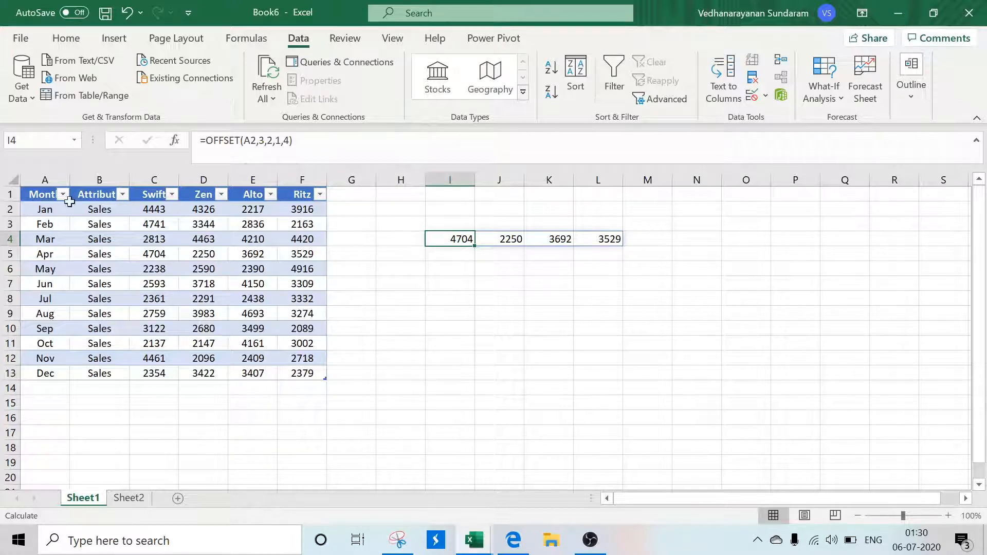
pyautogui.click(37, 213)
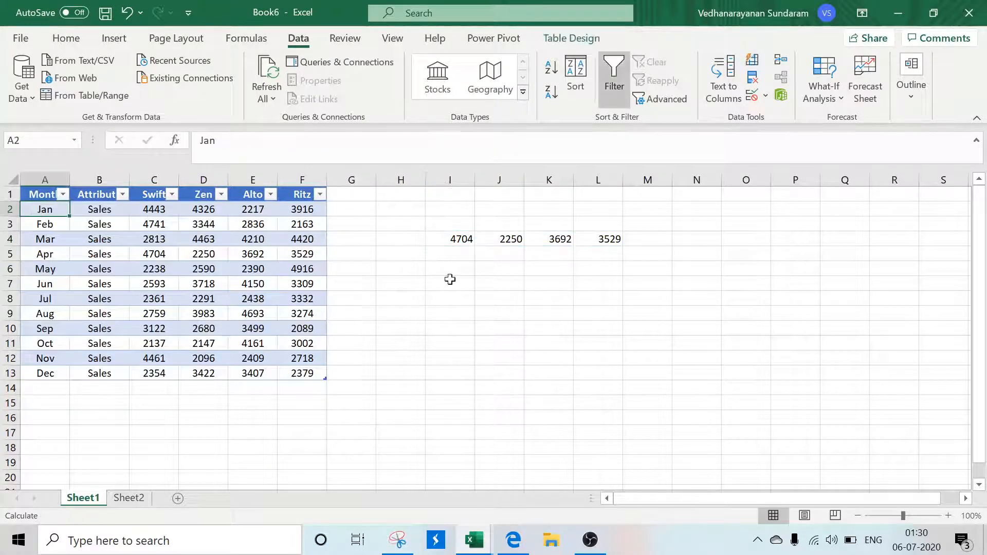
pyautogui.click(457, 238)
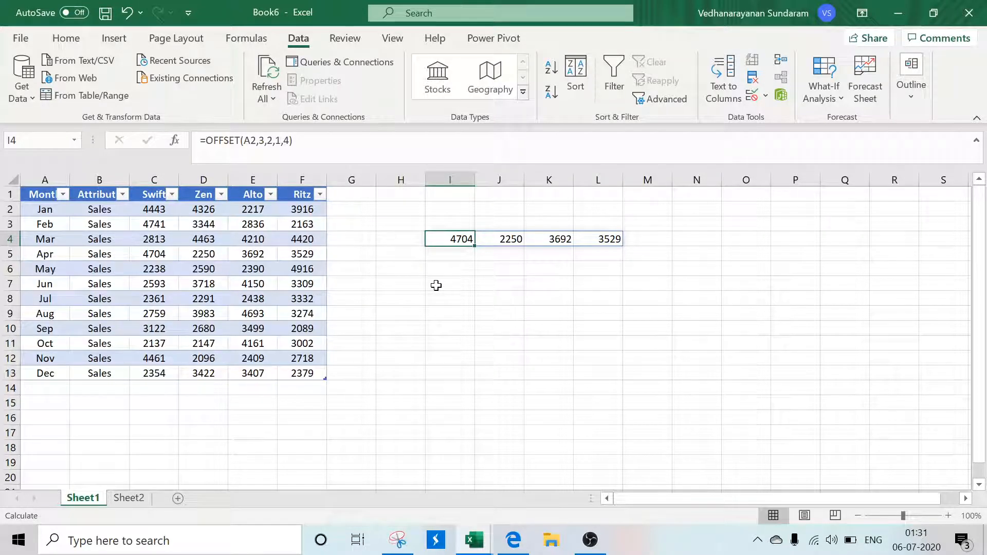
pyautogui.doubleClick(261, 140)
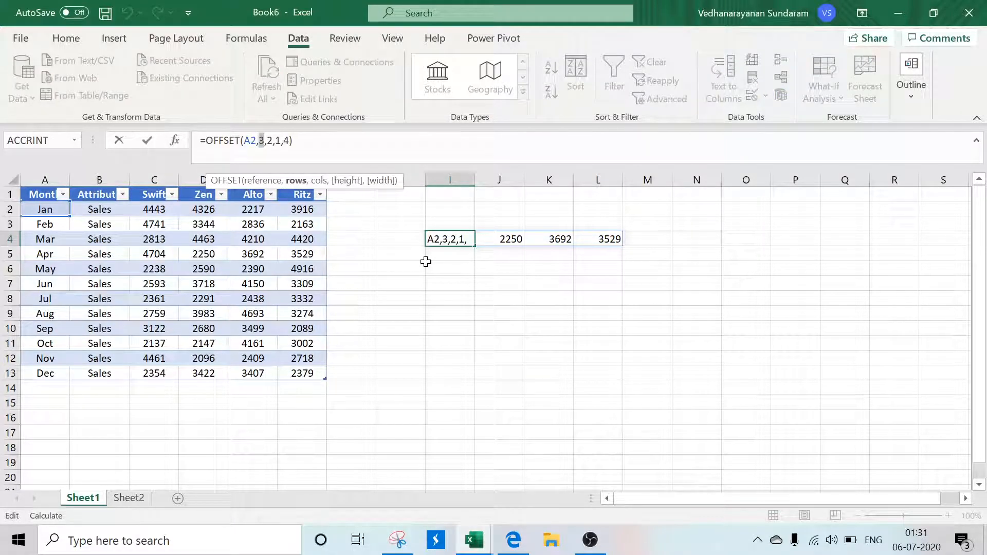
pyautogui.press('Escape')
# Choose Jul from the month drop-down list in cell A1 of Sheet2, and return to cell I8 of Sheet1
pyautogui.click(129, 498)
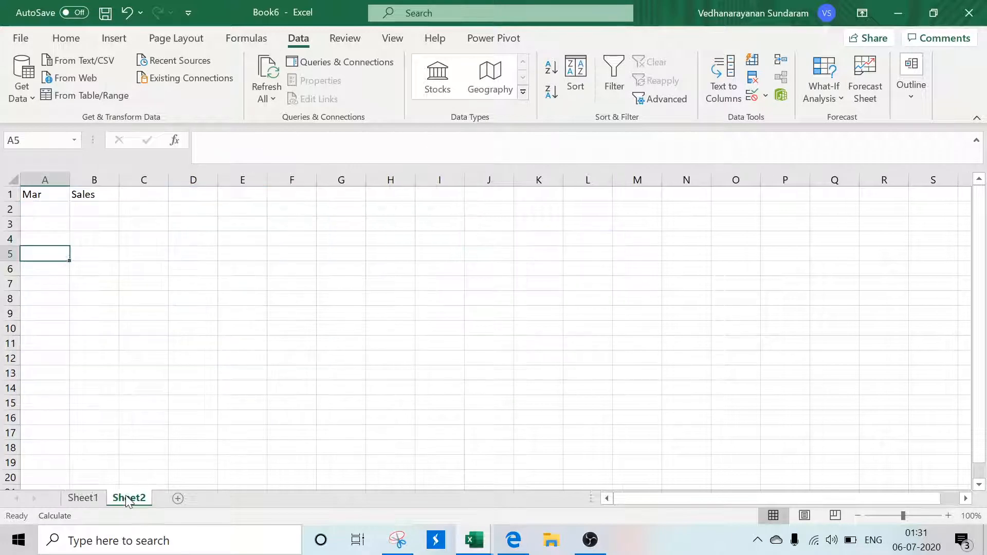
pyautogui.click(46, 195)
pyautogui.click(77, 196)
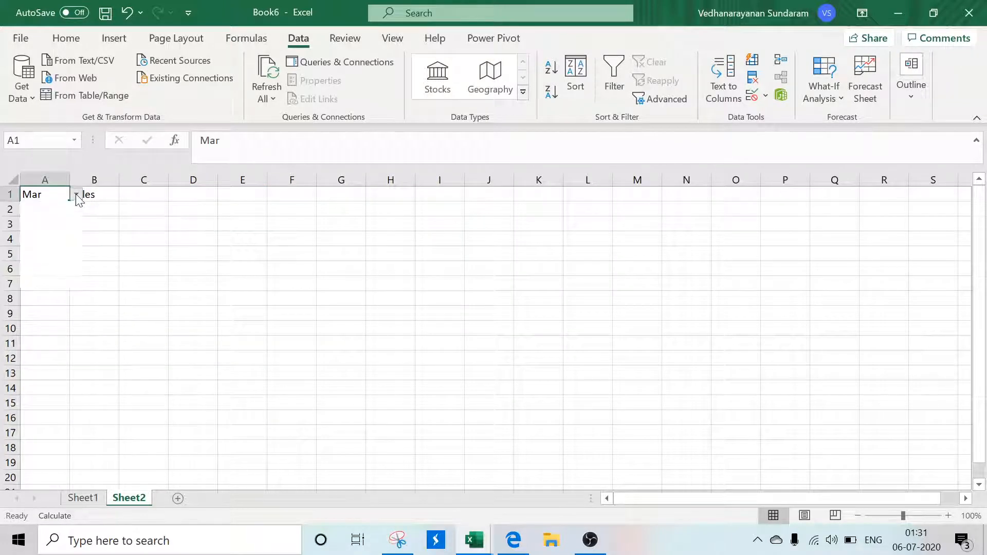
pyautogui.click(41, 279)
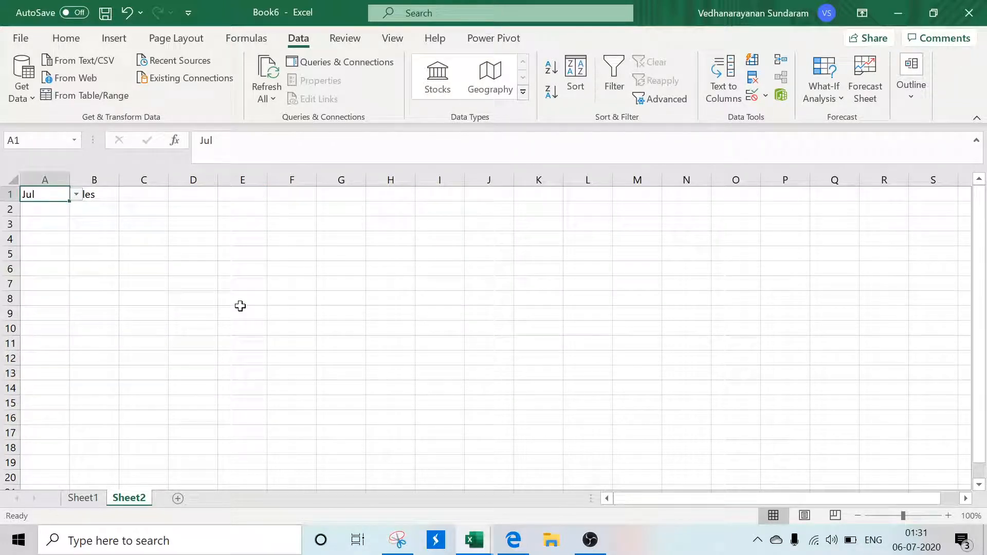
pyautogui.click(83, 498)
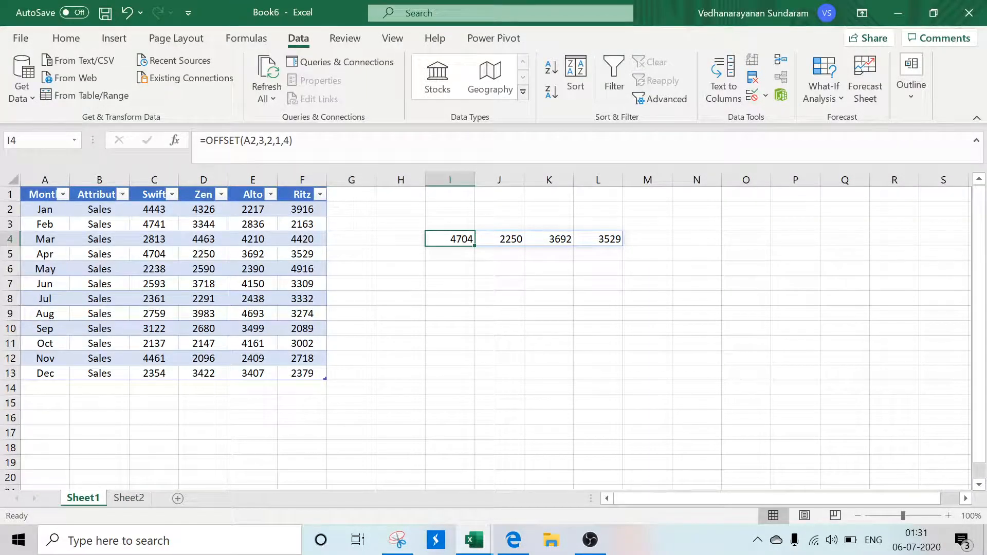
pyautogui.click(443, 301)
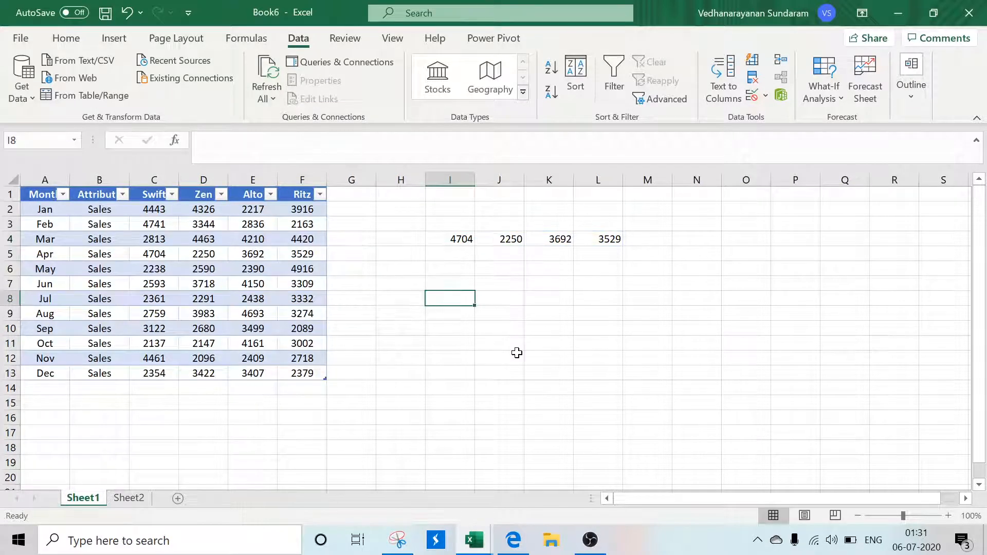
pyautogui.write('=match(')
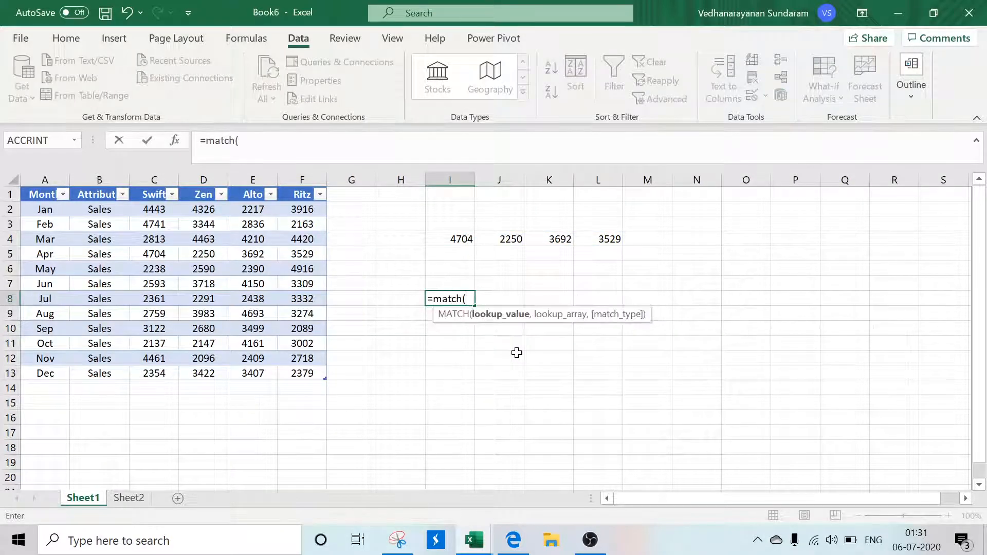
pyautogui.click(128, 497)
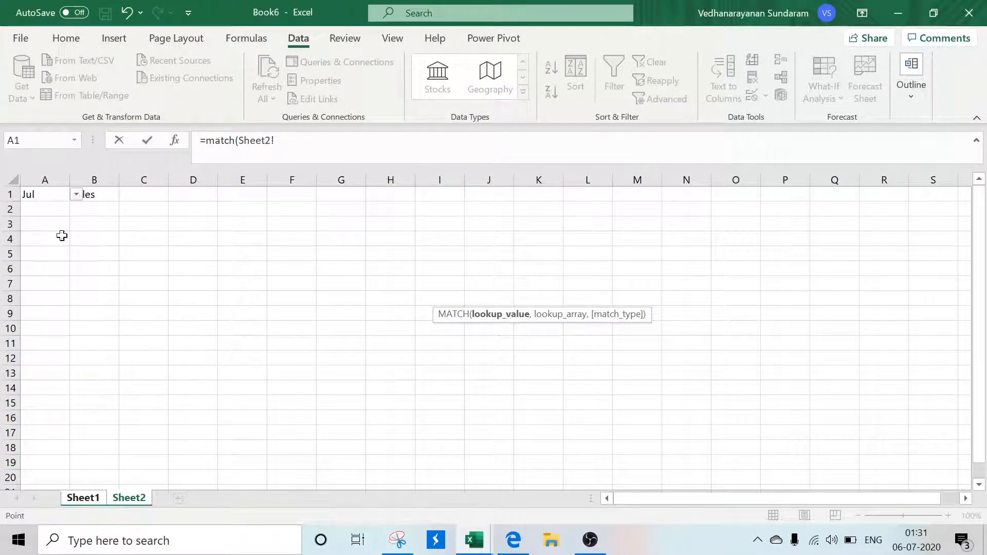
pyautogui.click(89, 500)
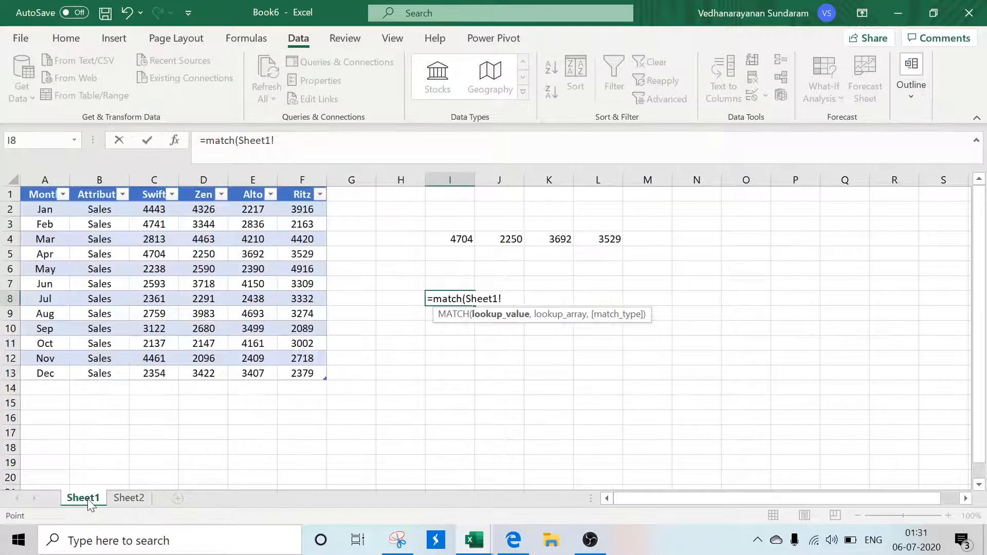
pyautogui.press('Escape')
pyautogui.write('=match')
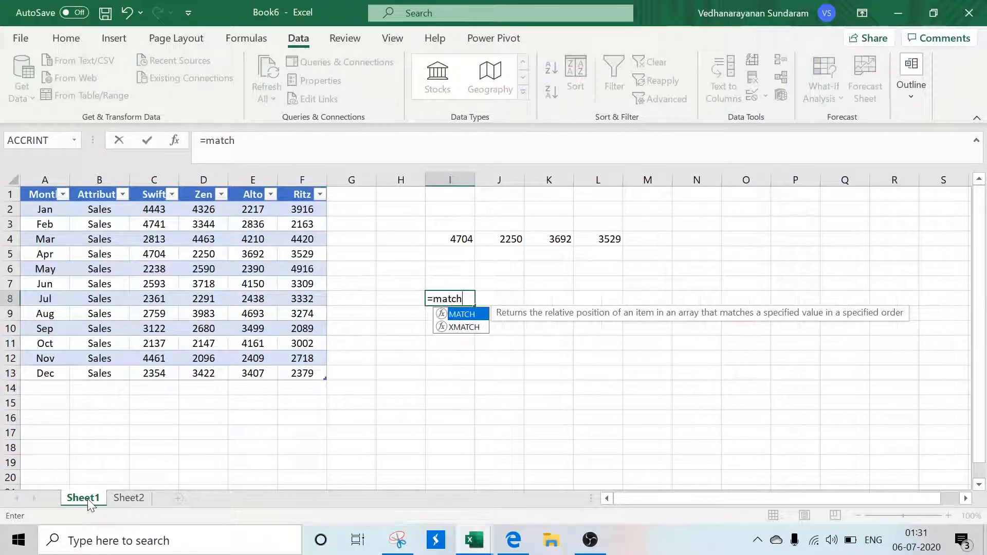
pyautogui.write('(')
pyautogui.click(135, 497)
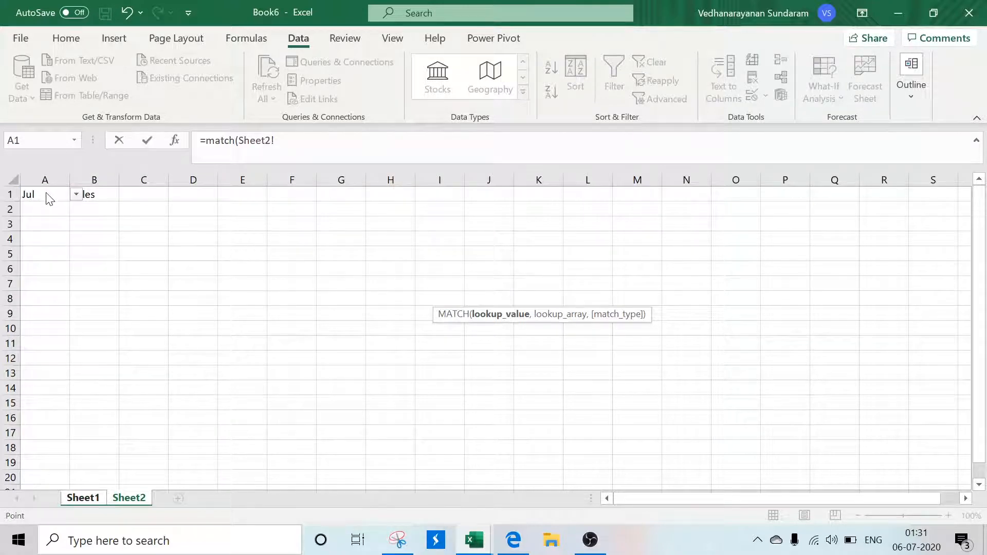
pyautogui.press('Escape')
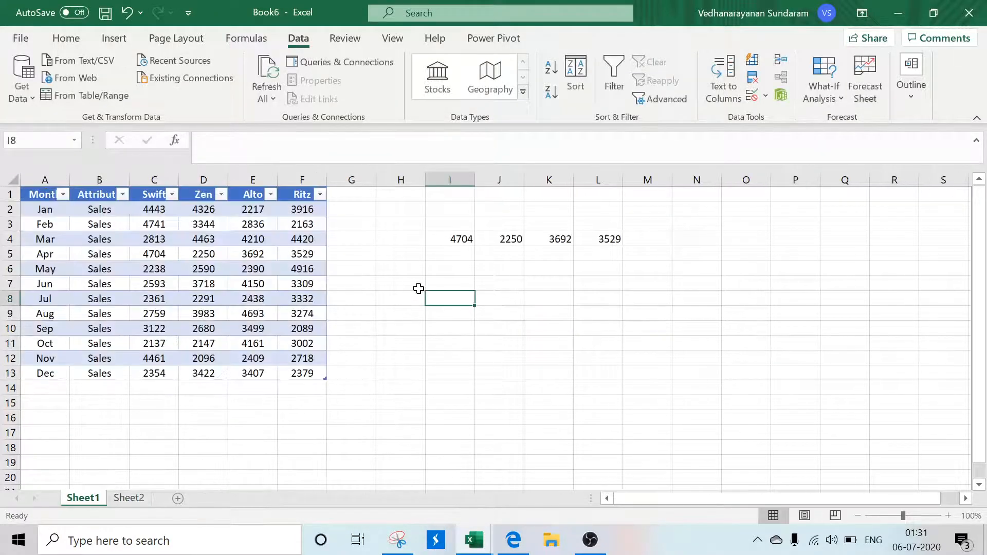
# Enter a MATCH formula in cell I8 that looks up Sheet2!A1 in Table1[[#All],[Month]] with an exact match (0)
pyautogui.write('=match(')
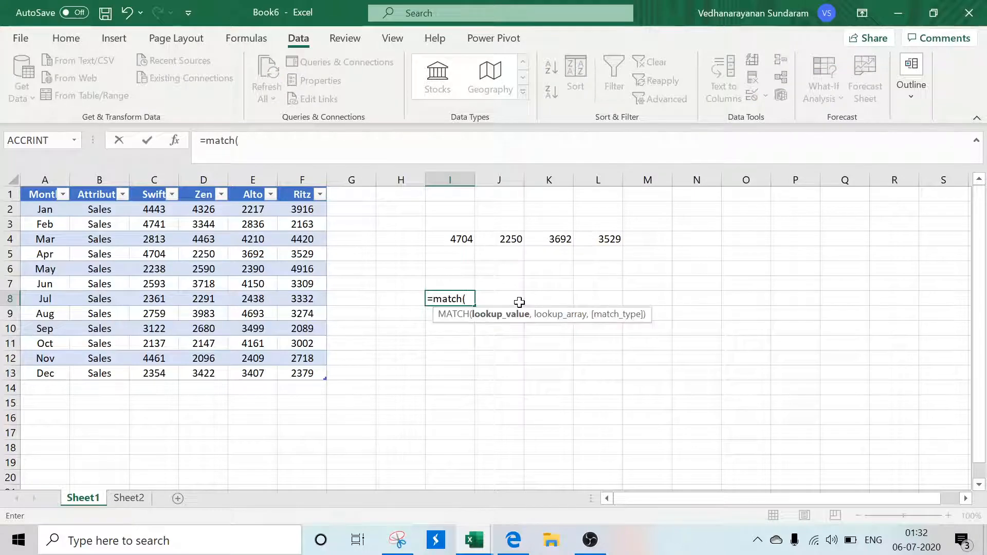
pyautogui.click(128, 498)
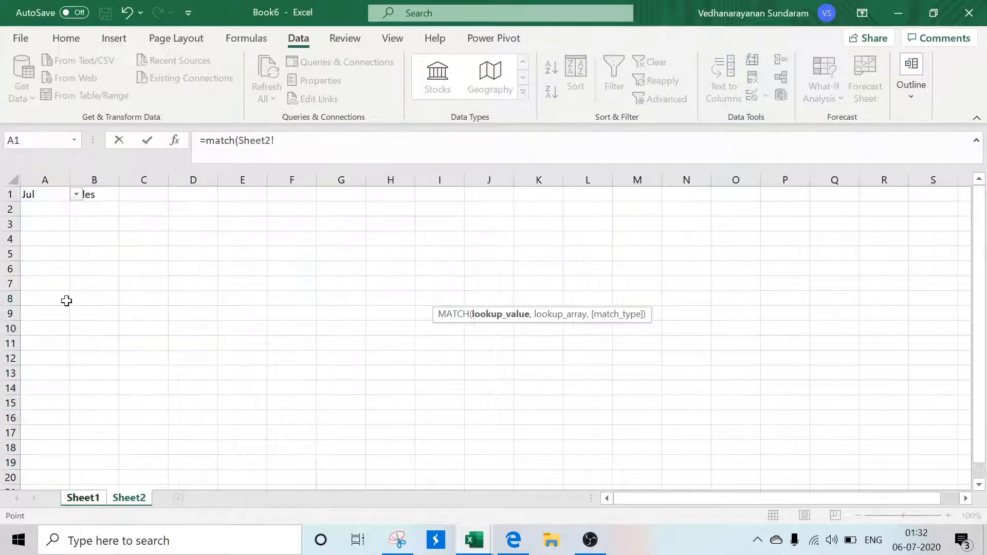
pyautogui.click(92, 193)
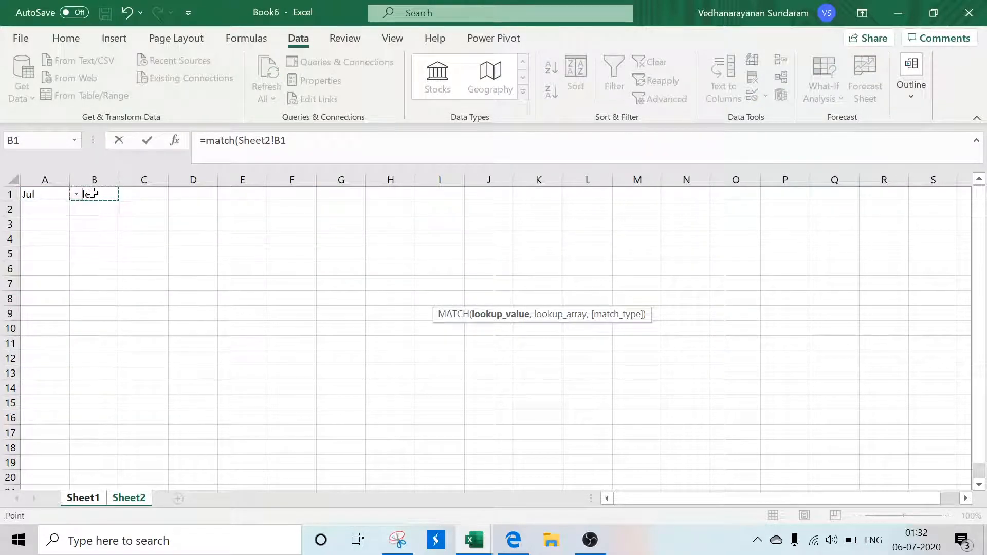
pyautogui.press('Left')
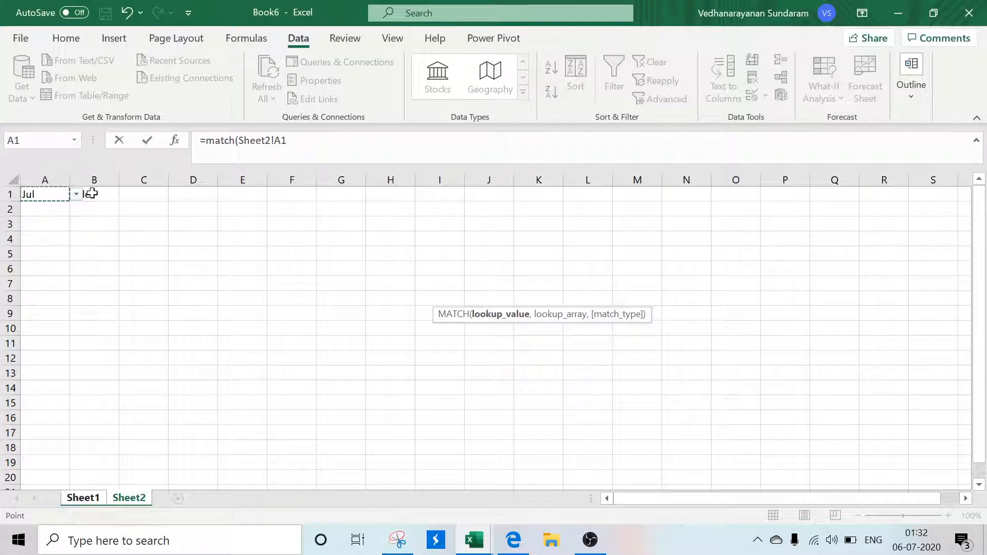
pyautogui.write(',')
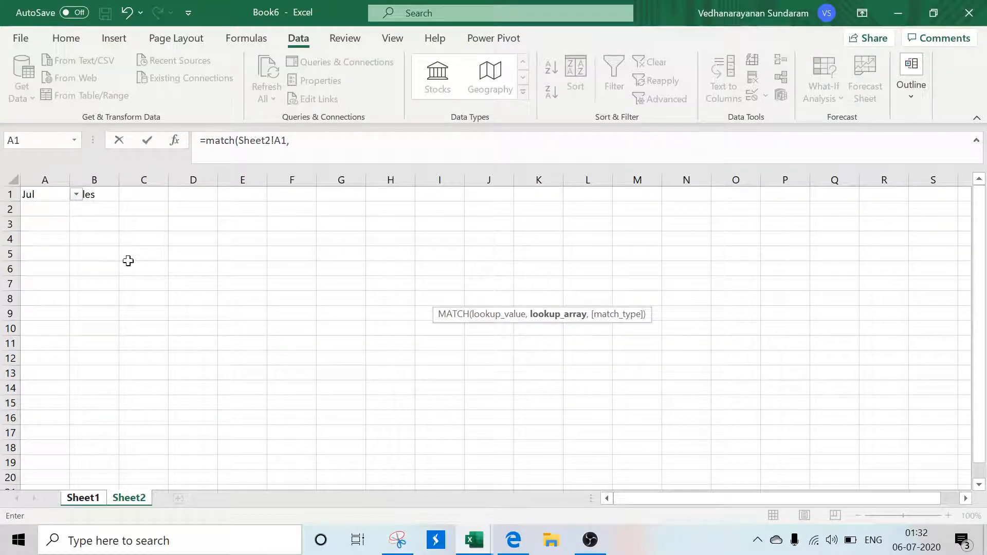
pyautogui.click(89, 503)
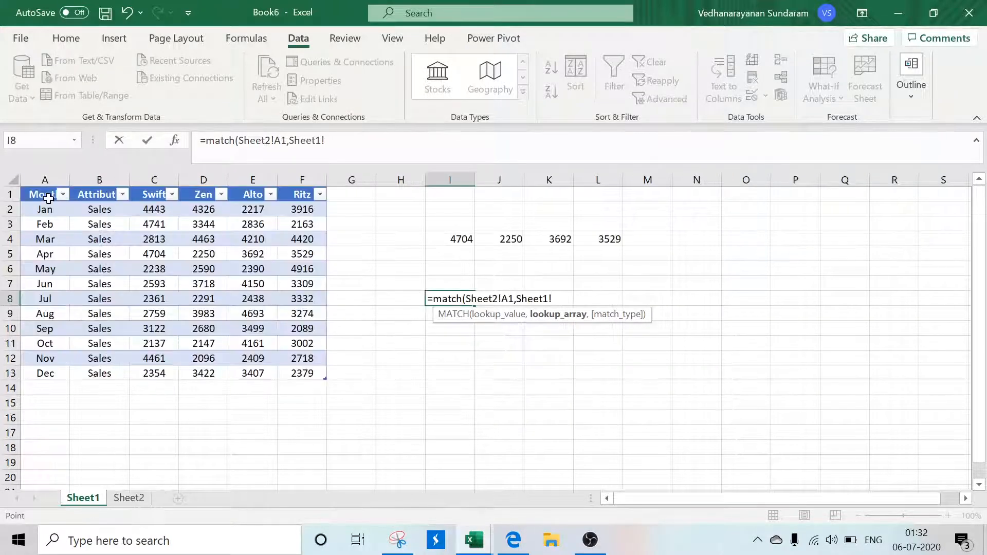
pyautogui.moveTo(45, 194); pyautogui.dragTo(46, 373)
pyautogui.write(',')
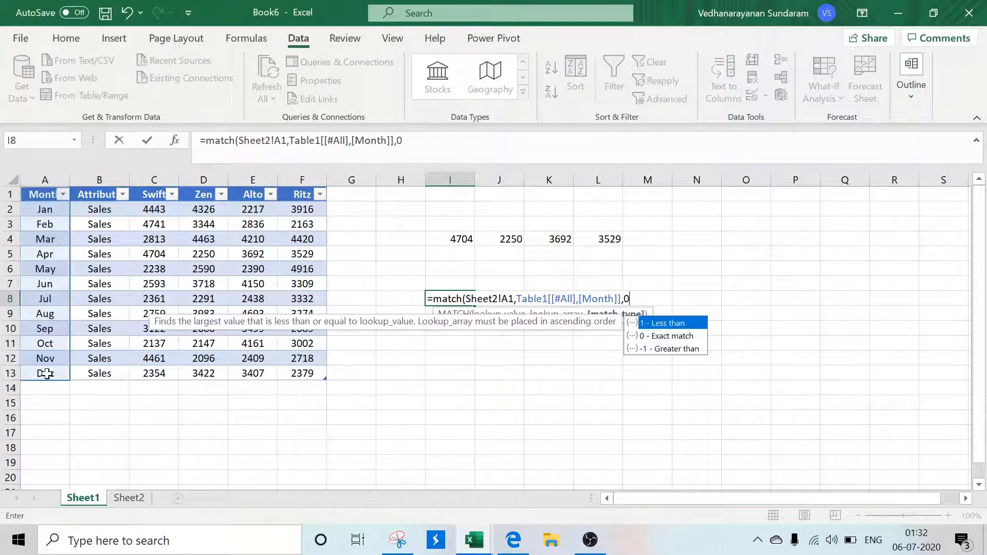
pyautogui.write('0)')
pyautogui.press('Return')
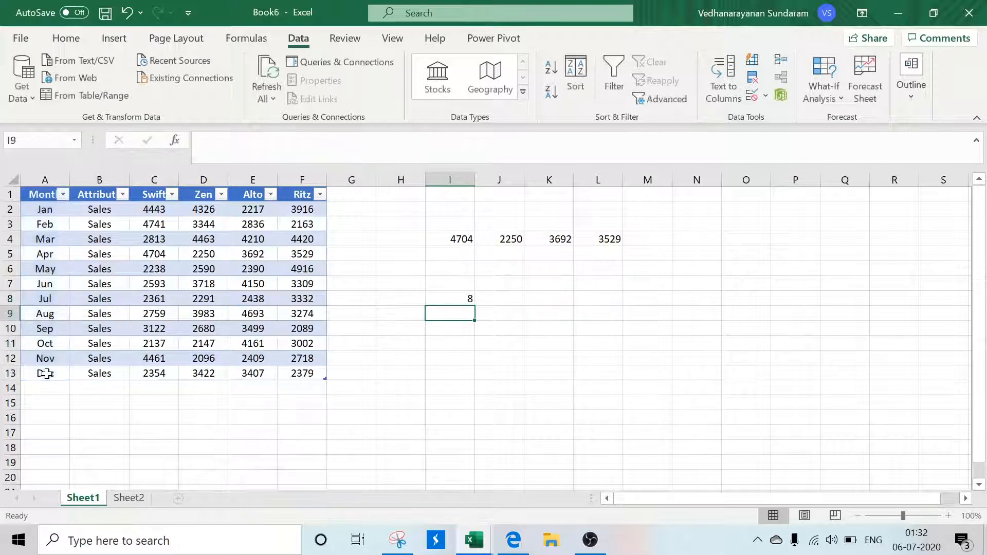
pyautogui.click(134, 501)
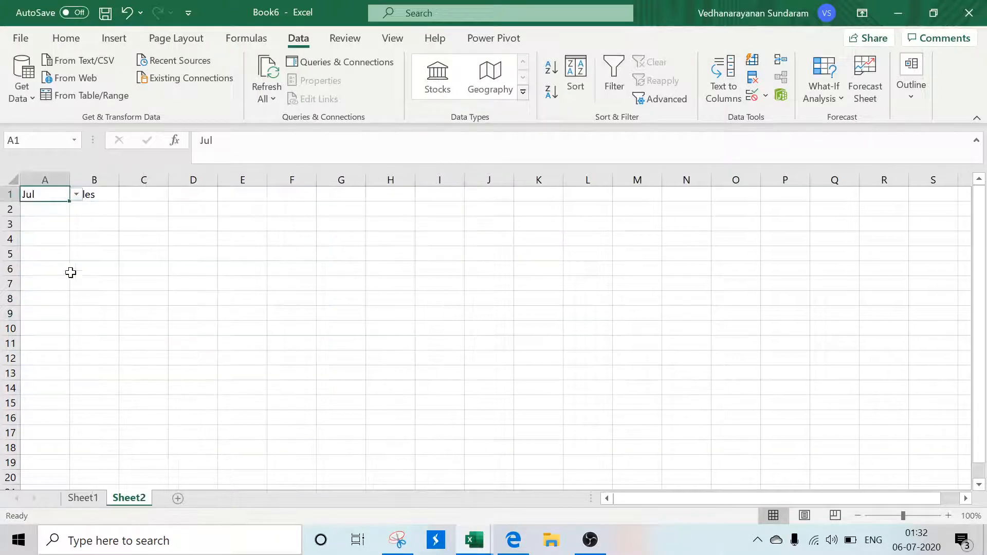
pyautogui.click(85, 498)
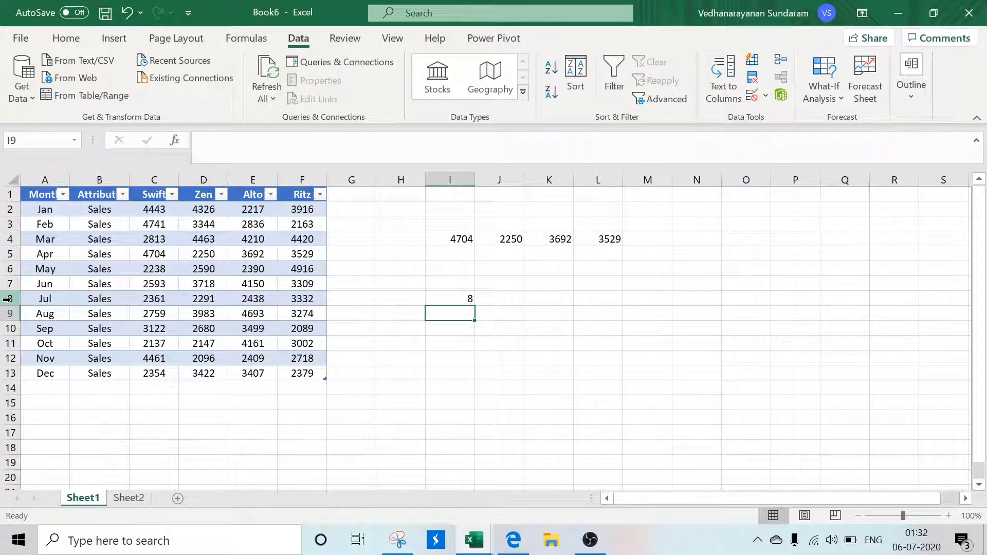
# Examine the Month column of the table cell by cell from the header in A1 down to Jul in A8
pyautogui.click(42, 297)
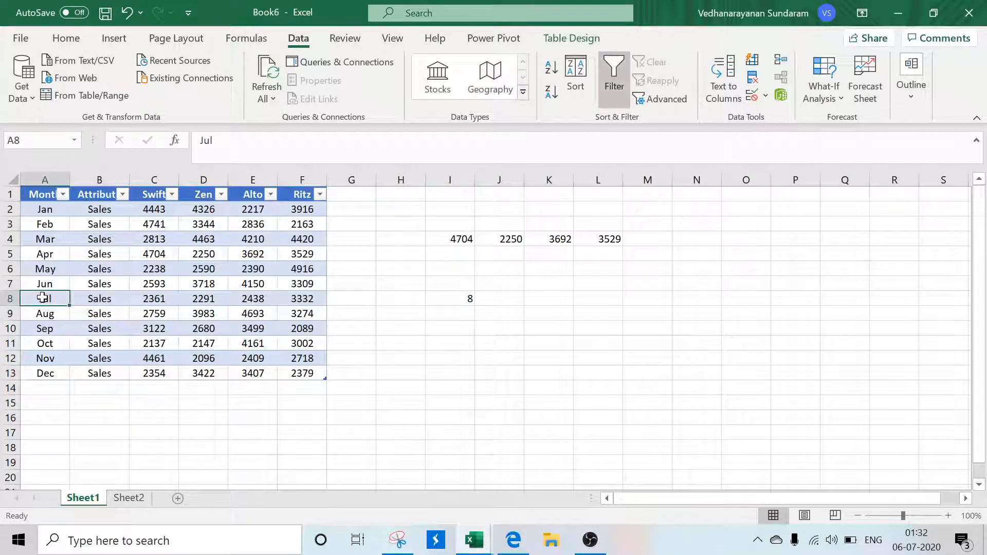
pyautogui.click(44, 194)
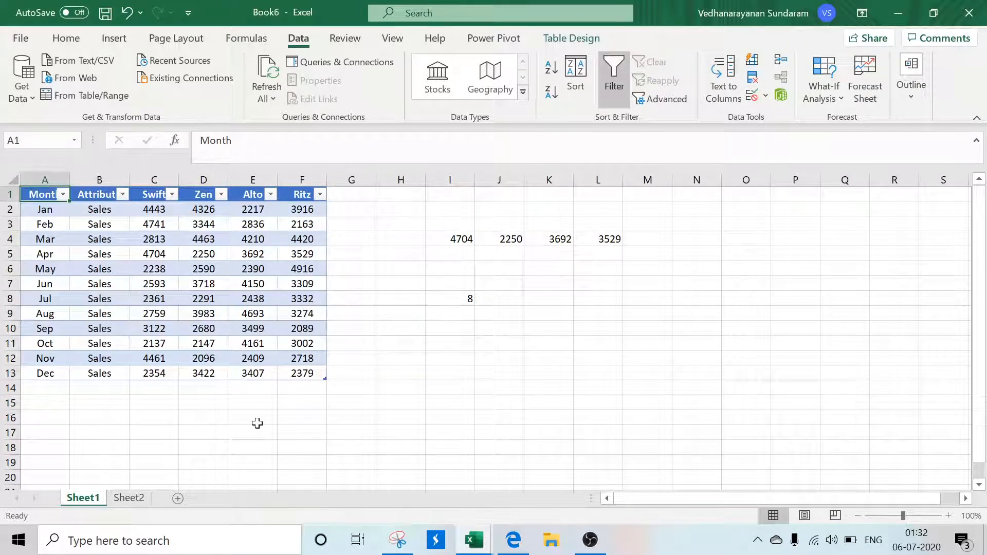
pyautogui.click(44, 209)
pyautogui.click(44, 223)
pyautogui.click(44, 238)
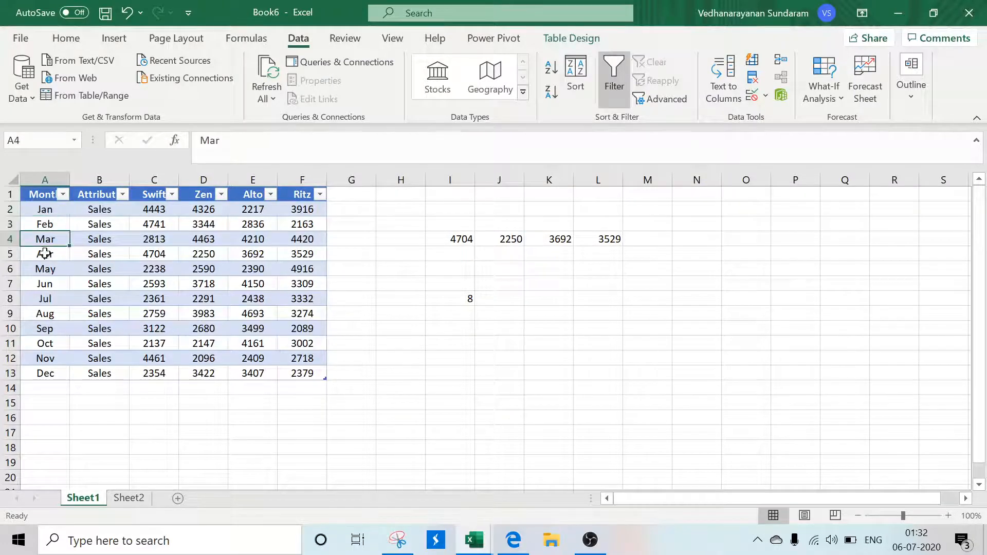
pyautogui.click(45, 254)
pyautogui.click(47, 267)
pyautogui.click(48, 284)
pyautogui.click(51, 300)
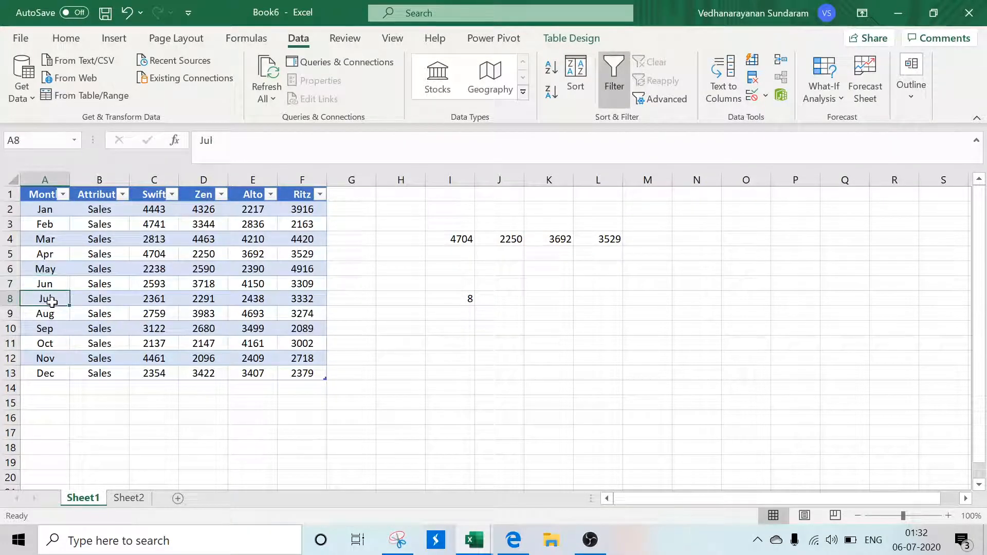
# Subtract 1 from the MATCH formula in cell I8
pyautogui.click(459, 299)
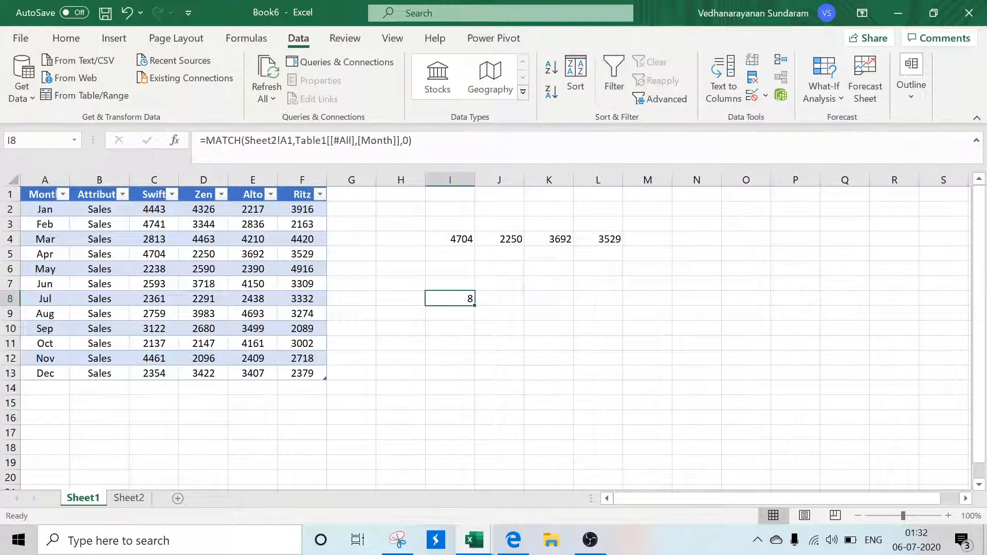
pyautogui.press('F2')
pyautogui.write('1')
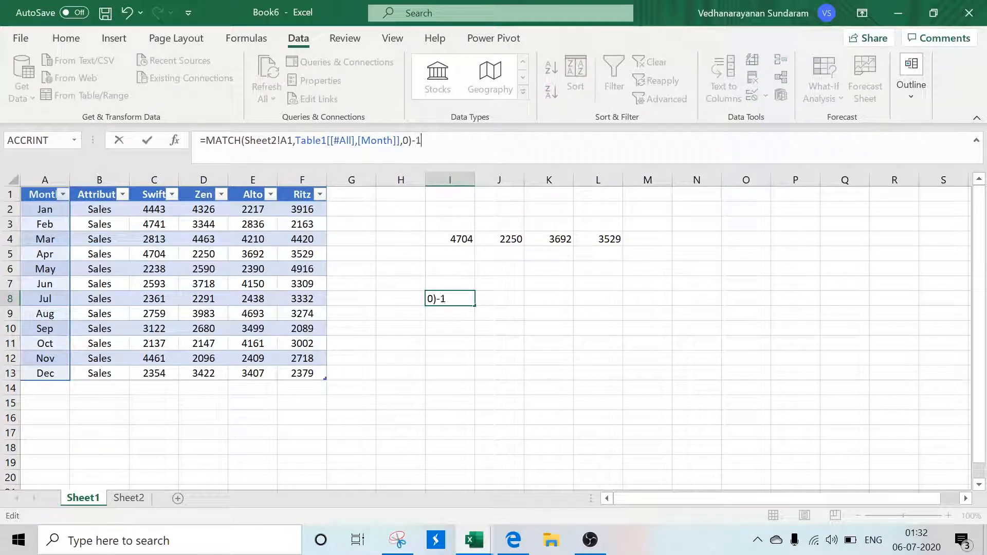
pyautogui.press('Return')
pyautogui.press('Up')
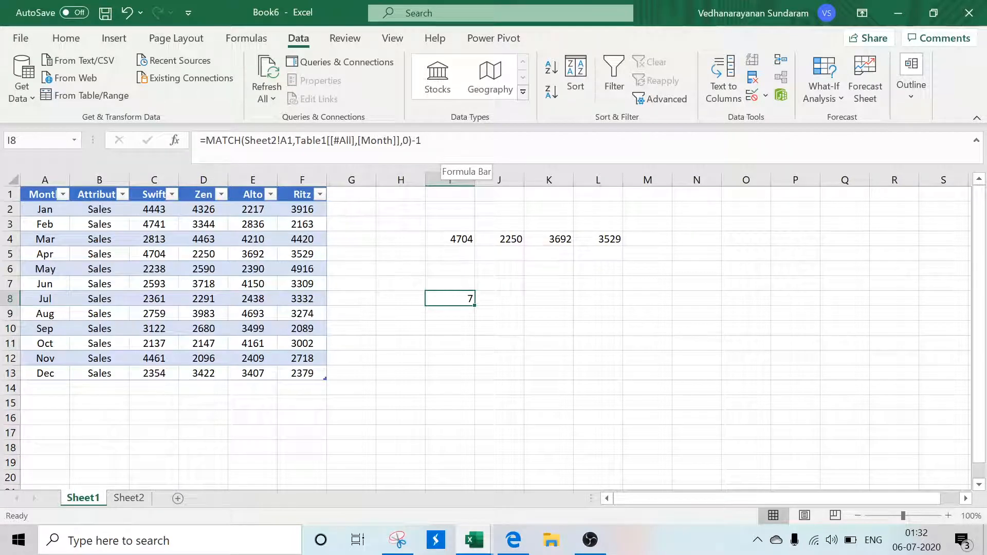
# Make the Sheet2 lookup reference in cell I8's MATCH formula absolute, as Sheet2!$A$1
pyautogui.moveTo(421, 140); pyautogui.dragTo(263, 140)
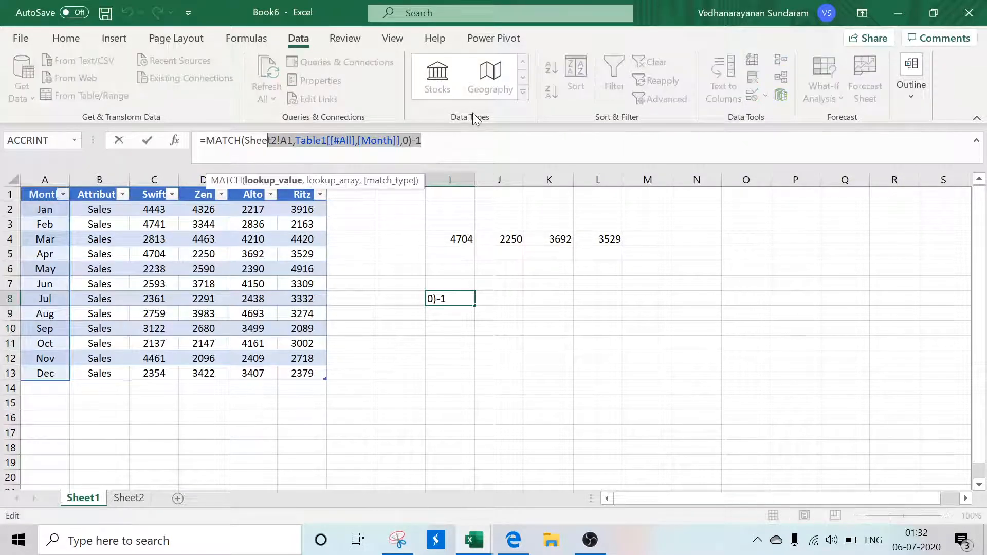
pyautogui.click(271, 141)
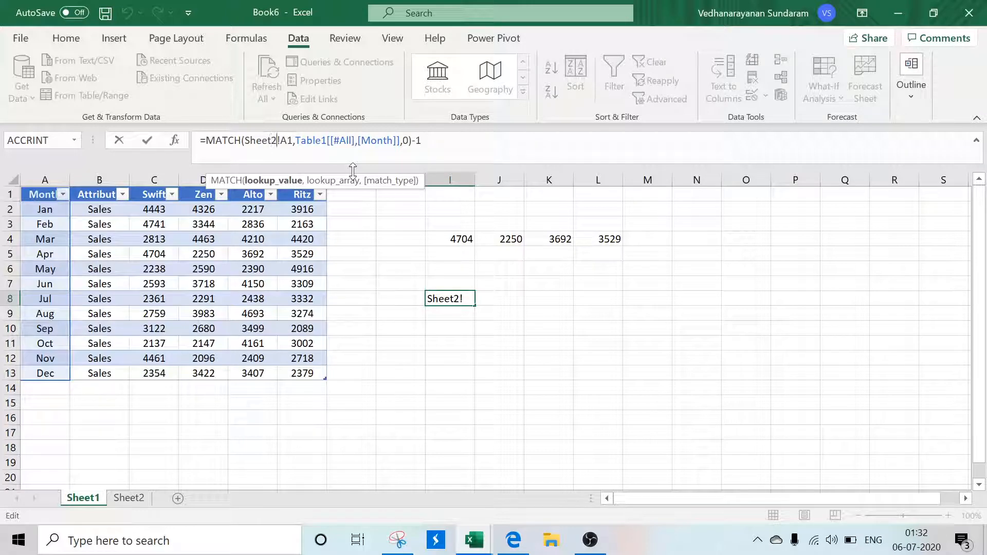
pyautogui.press('Right')
pyautogui.press('F4')
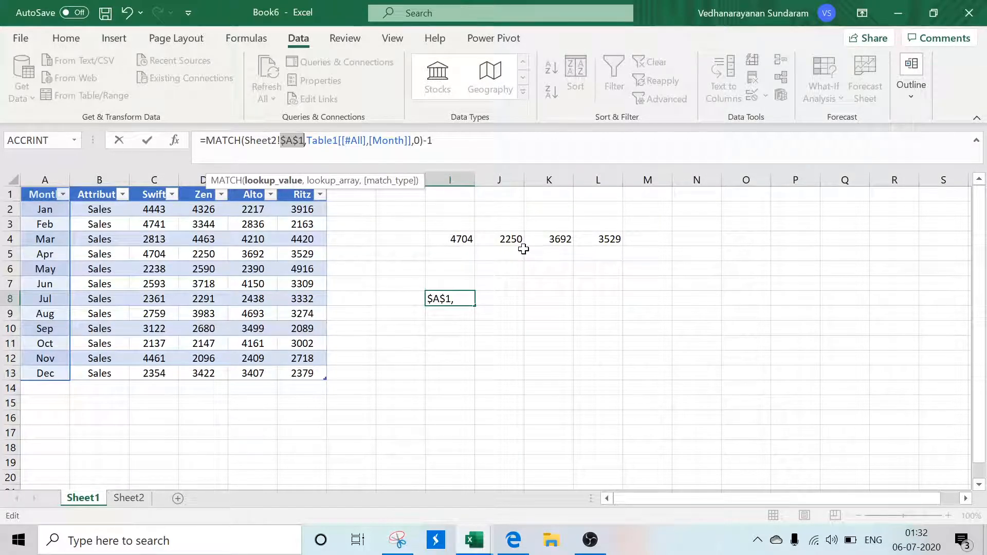
pyautogui.press('Return')
pyautogui.press('Up')
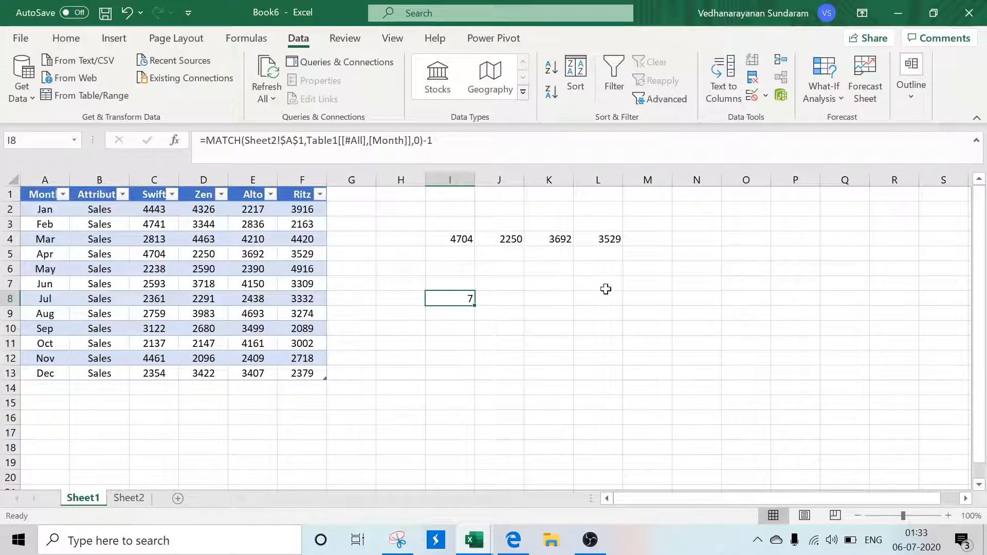
# Copy the MATCH expression with its -1 from cell I8 and use it to replace the rows argument 3 of the OFFSET formula in I4
pyautogui.moveTo(433, 141); pyautogui.dragTo(205, 140)
pyautogui.hotkey('ctrl', 'c')
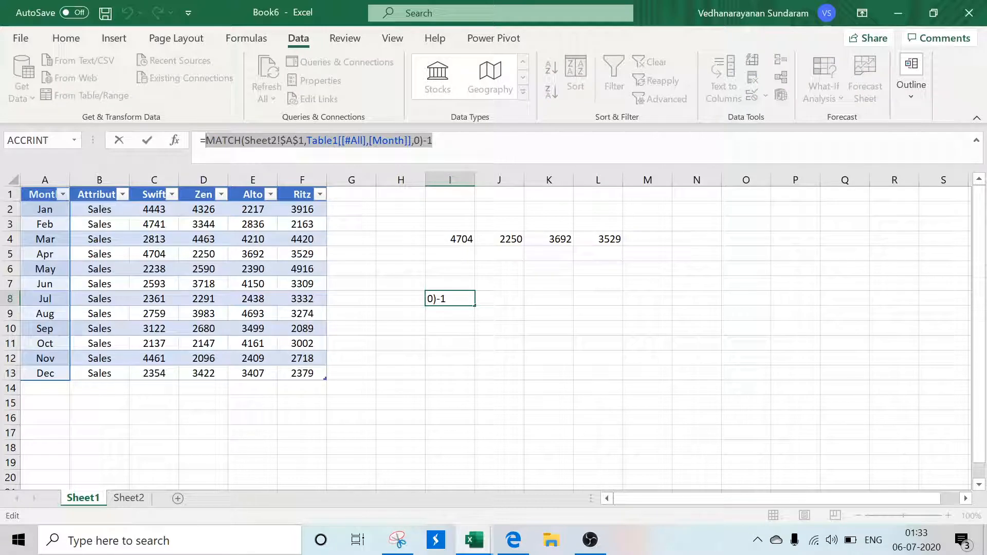
pyautogui.press('Escape')
pyautogui.click(462, 240)
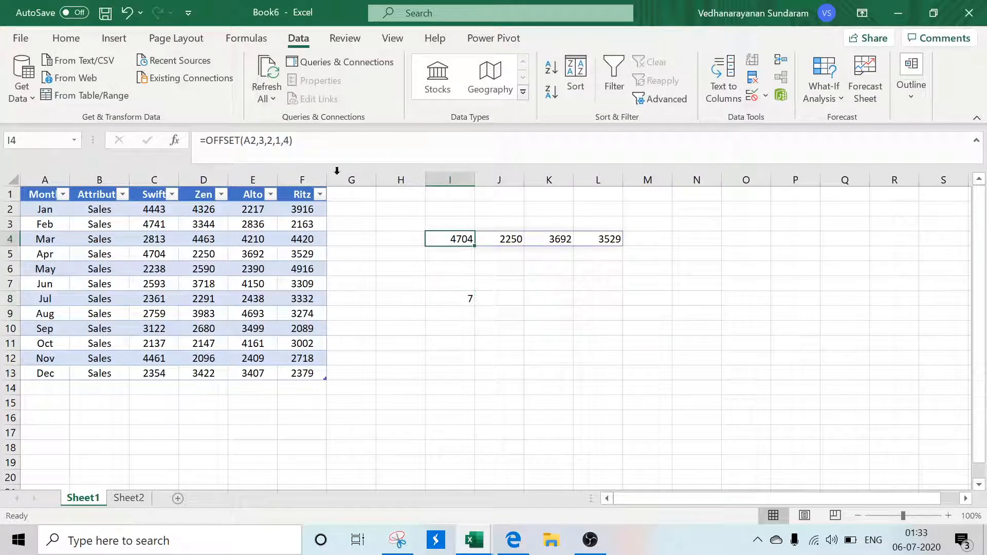
pyautogui.click(262, 140)
pyautogui.press('BackSpace')
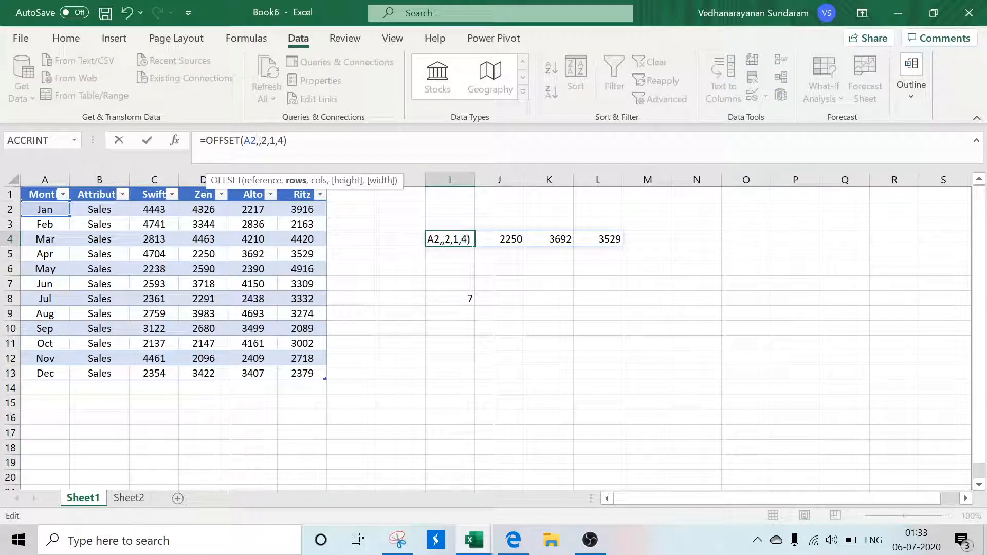
pyautogui.hotkey('ctrl', 'v')
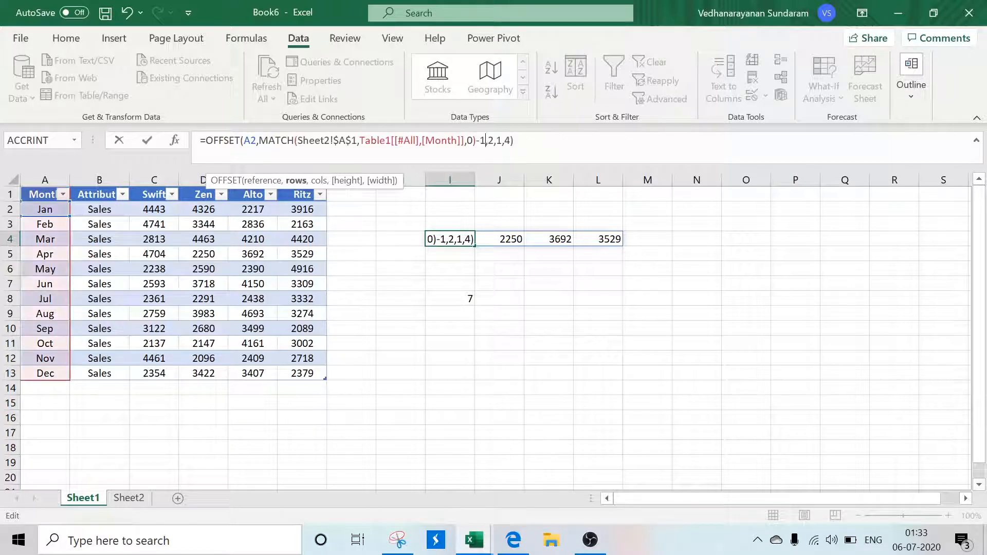
pyautogui.press('Return')
pyautogui.press('Up')
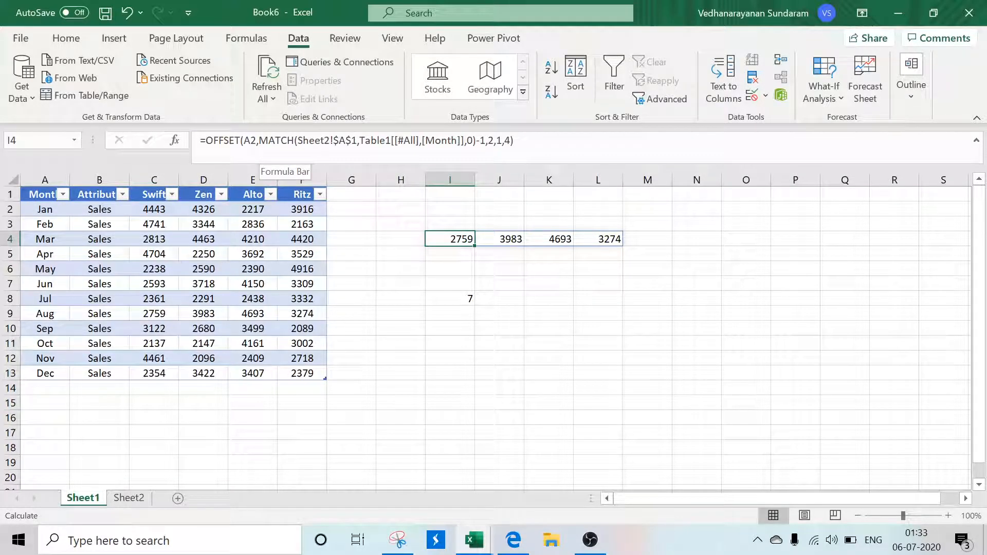
# Choose Oct from the month drop-down list in cell A1 of Sheet2, and return to Sheet1
pyautogui.click(137, 502)
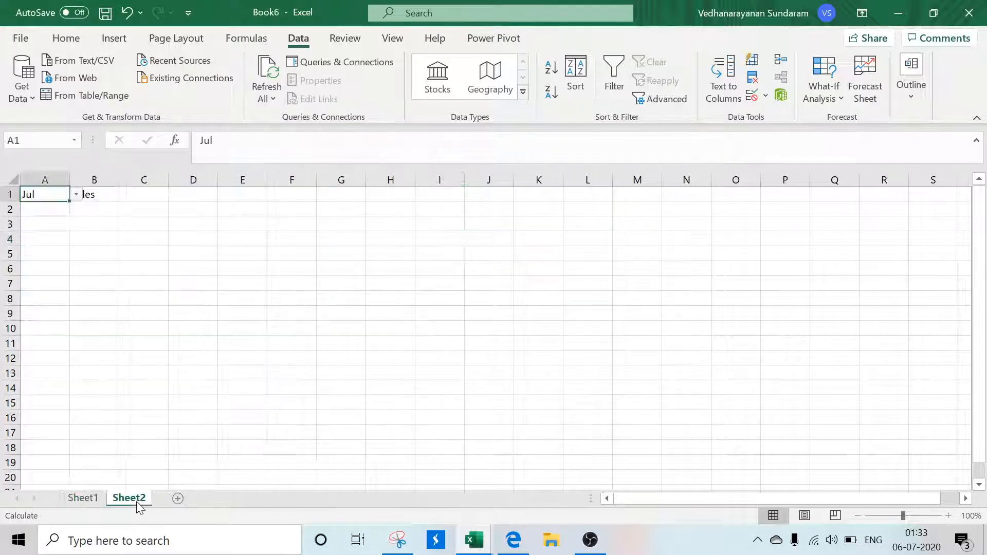
pyautogui.click(76, 194)
pyautogui.click(31, 261)
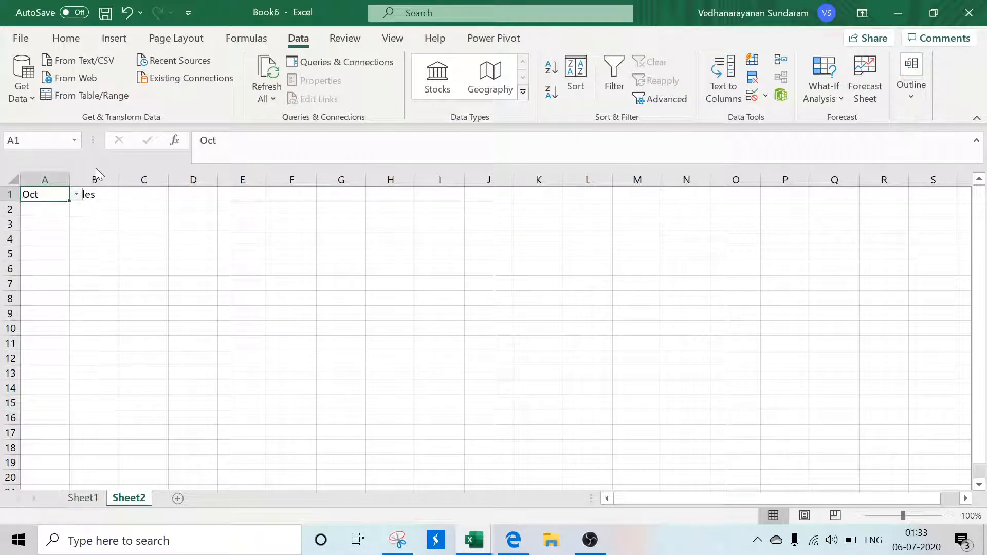
pyautogui.click(86, 499)
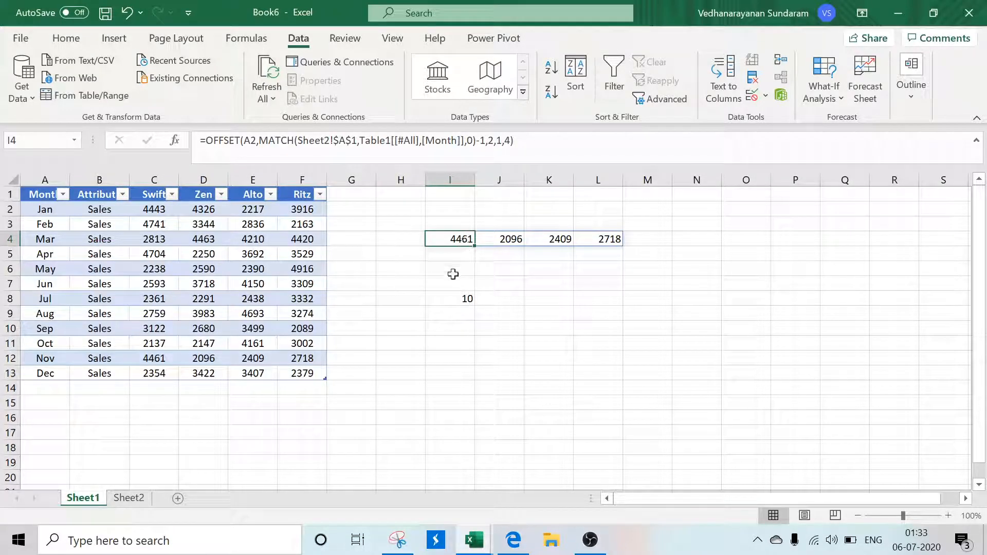
# Compare the table's Nov sales figures with the OFFSET results starting in I4, and check cells A1 and A2 as starting points
pyautogui.click(168, 360)
pyautogui.click(210, 361)
pyautogui.click(253, 359)
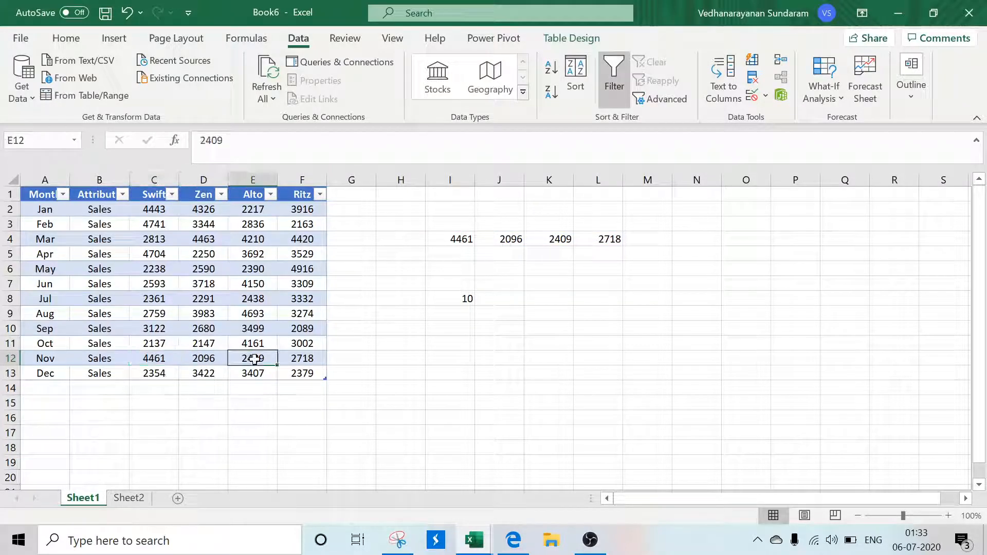
pyautogui.click(317, 354)
pyautogui.click(470, 238)
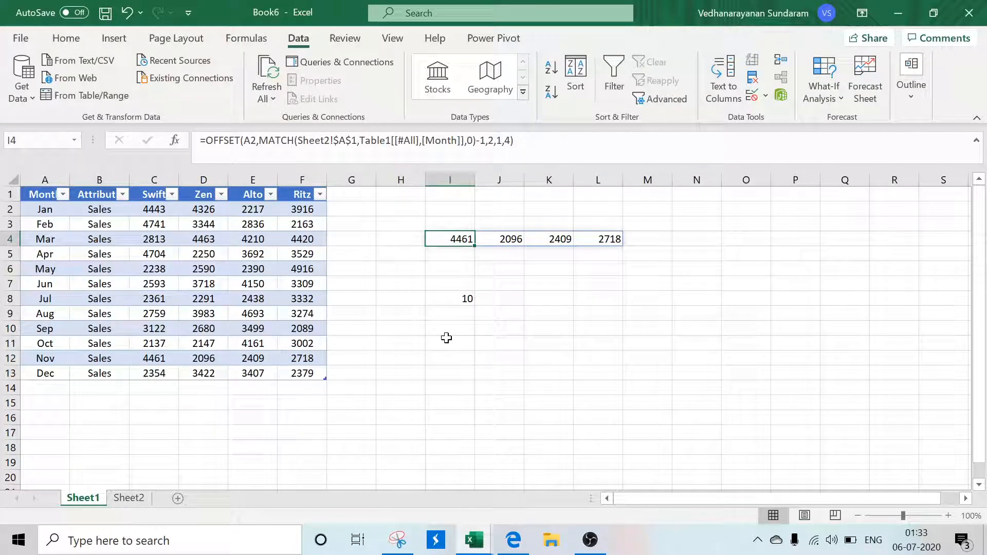
pyautogui.click(24, 211)
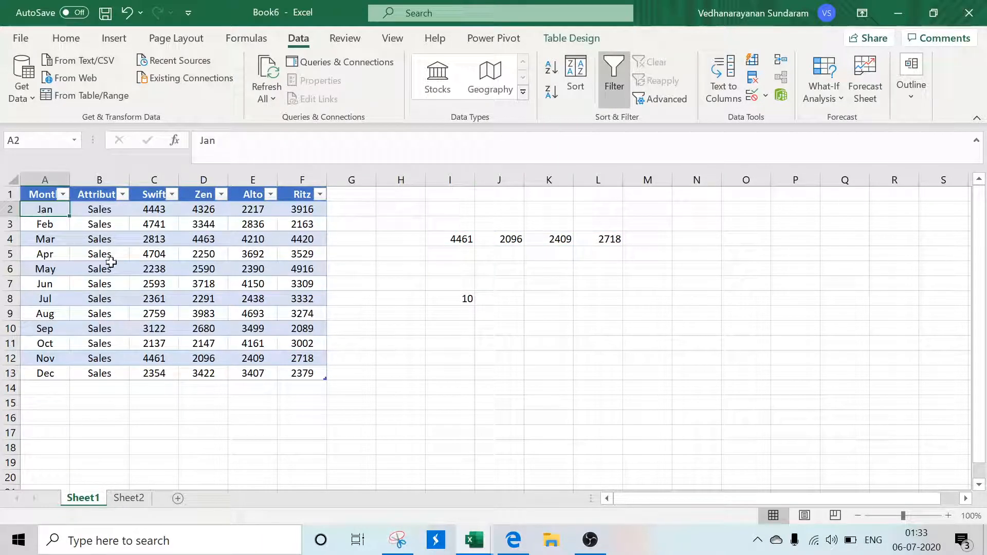
pyautogui.click(39, 194)
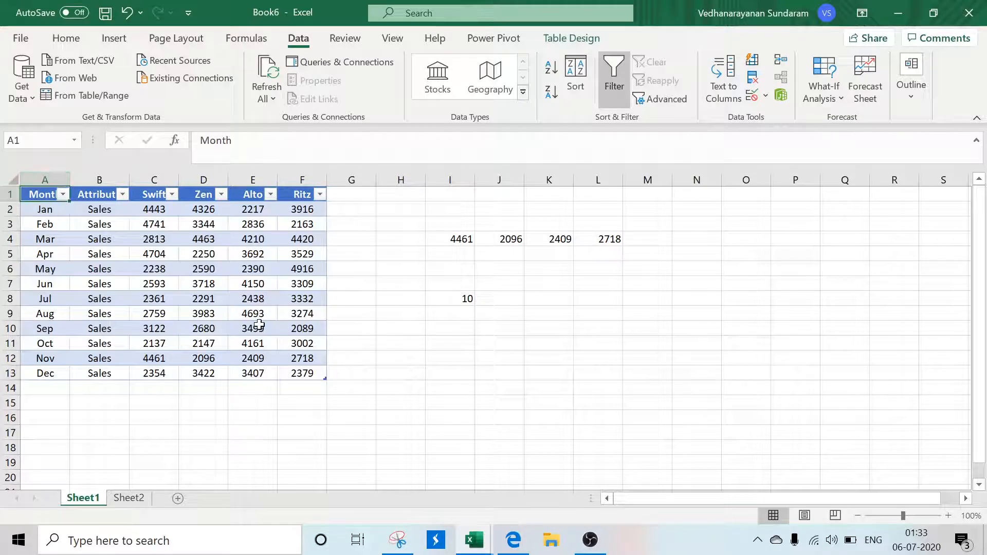
pyautogui.click(51, 210)
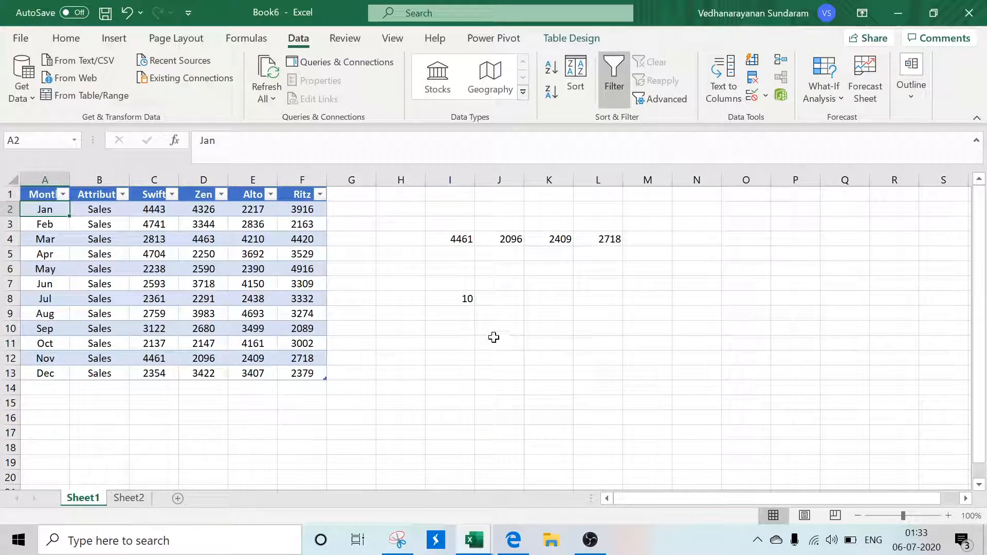
# Change the amount subtracted from MATCH in cell I4's OFFSET formula to 2
pyautogui.click(457, 238)
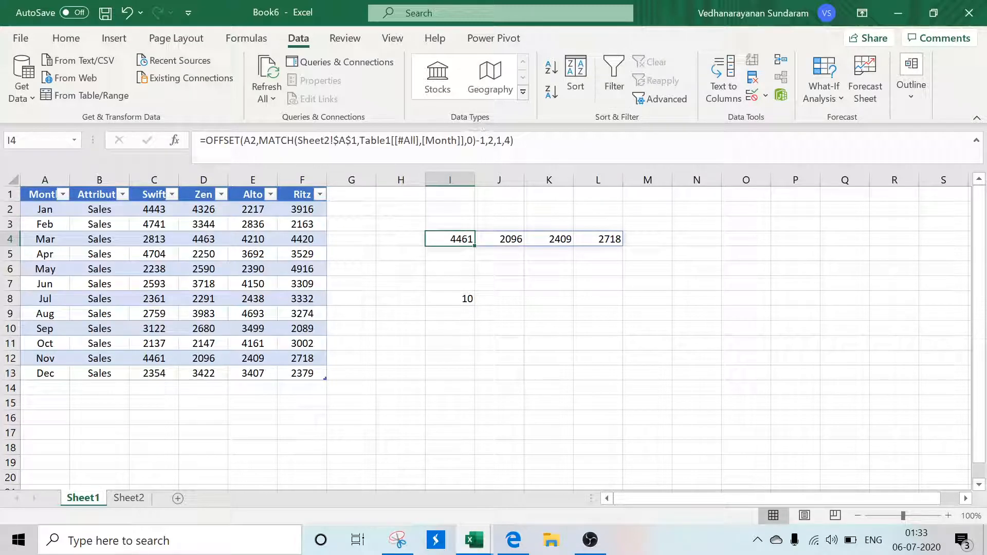
pyautogui.click(483, 140)
pyautogui.press('BackSpace')
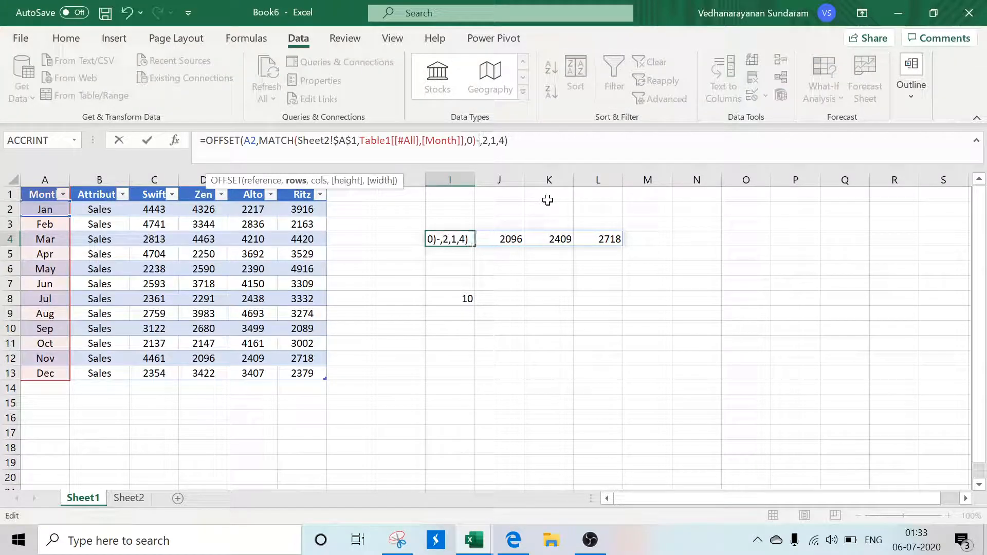
pyautogui.write('2')
pyautogui.press('Return')
pyautogui.press('Up')
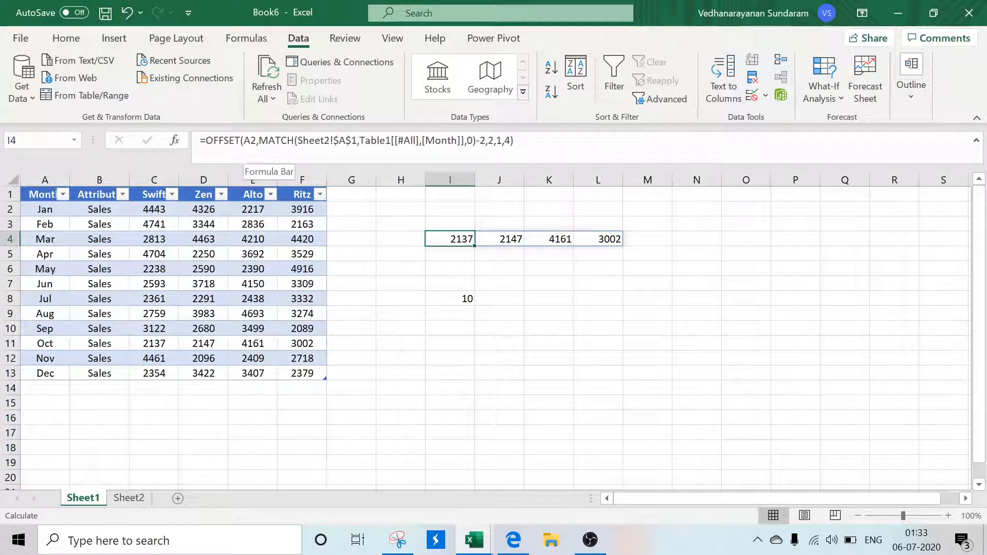
# Make the reference argument of the OFFSET formula in cell I4 absolute, as $A$2
pyautogui.click(251, 141)
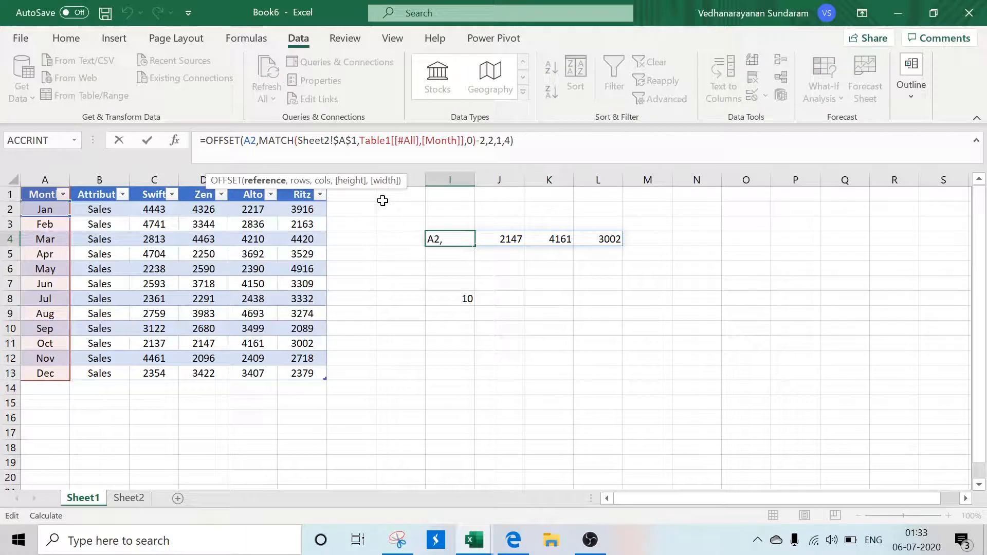
pyautogui.press('F4')
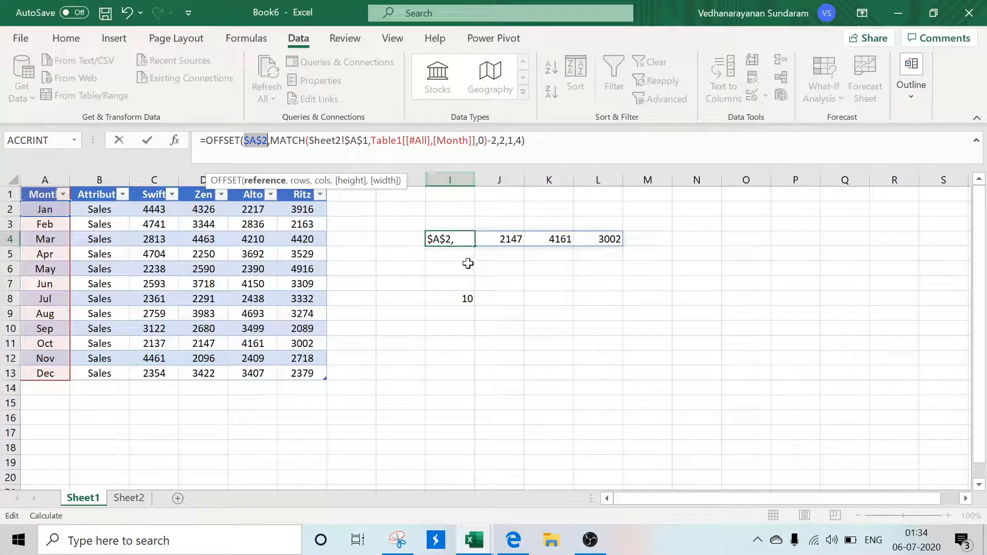
pyautogui.press('Return')
pyautogui.press('Up')
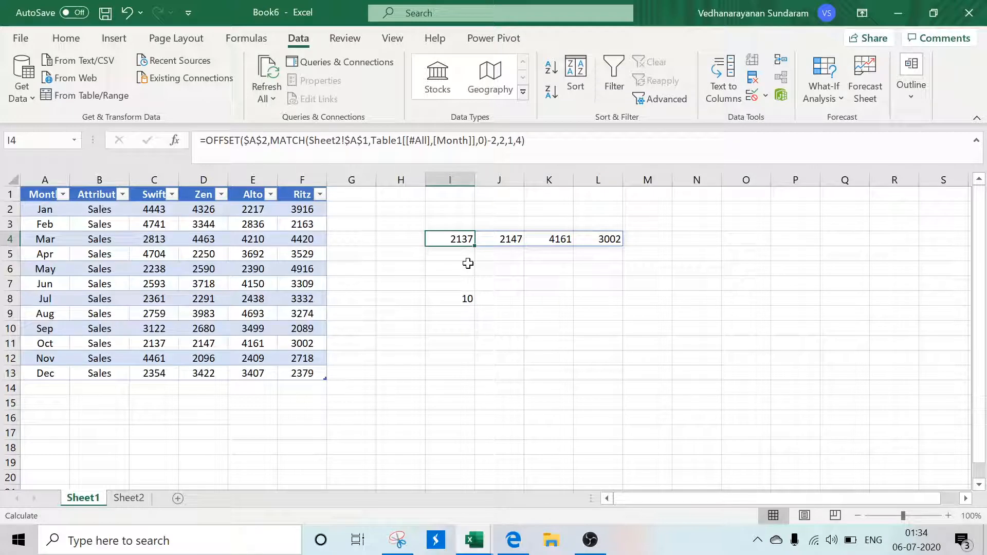
# Copy the complete OFFSET formula text from cell I4, leaving the cell unedited
pyautogui.click(529, 141)
pyautogui.moveTo(526, 140); pyautogui.dragTo(181, 143)
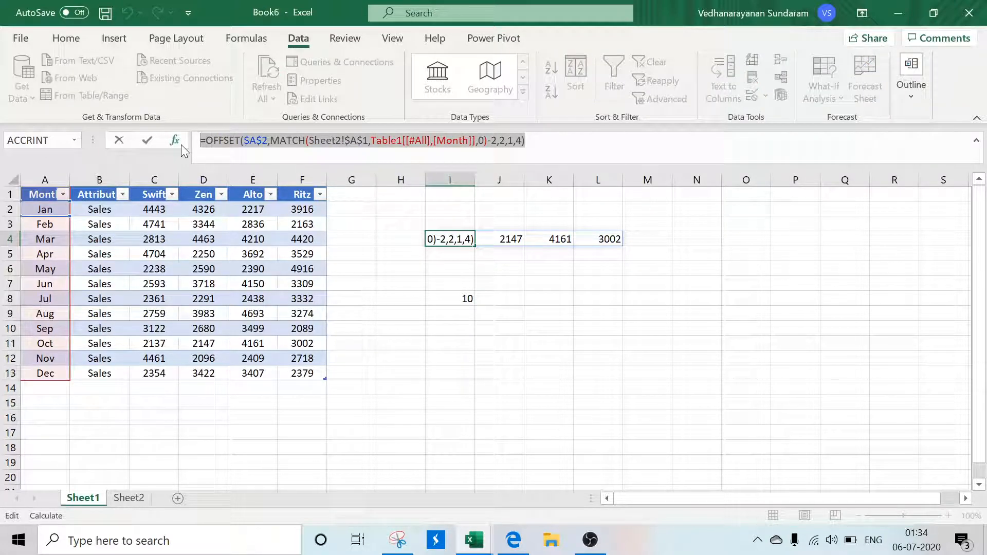
pyautogui.press('Escape')
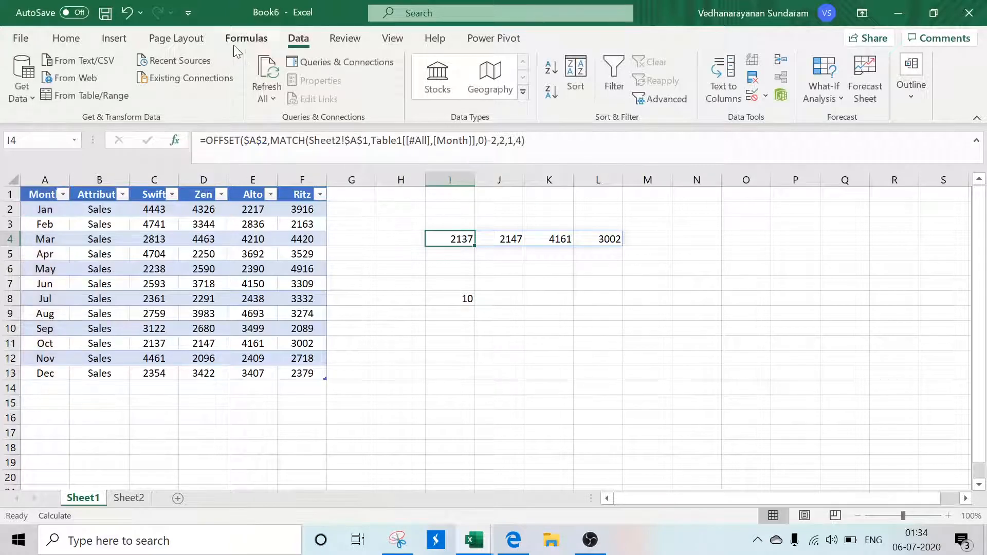
# Define a workbook-level name Range01 that refers to the copied OFFSET and MATCH formula
pyautogui.click(248, 39)
pyautogui.click(437, 83)
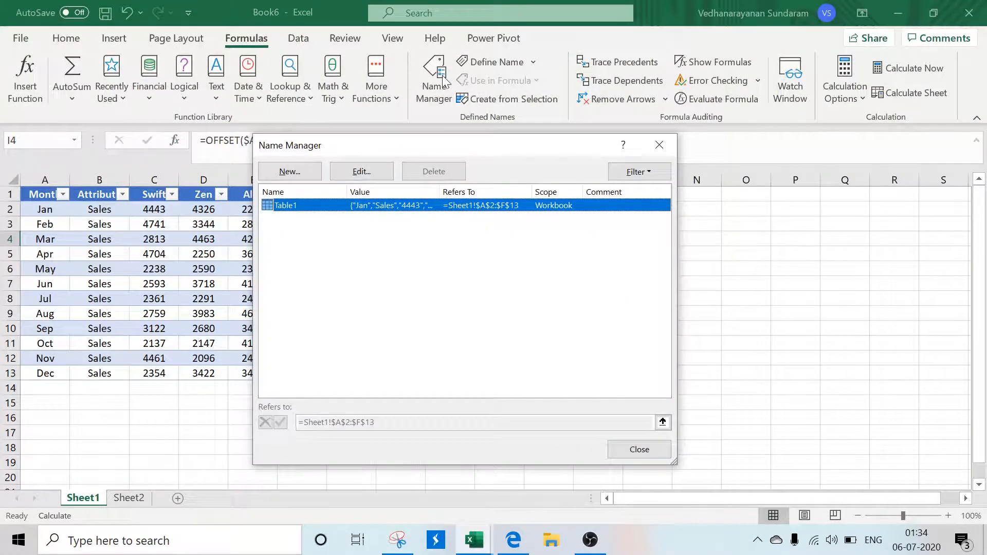
pyautogui.click(291, 170)
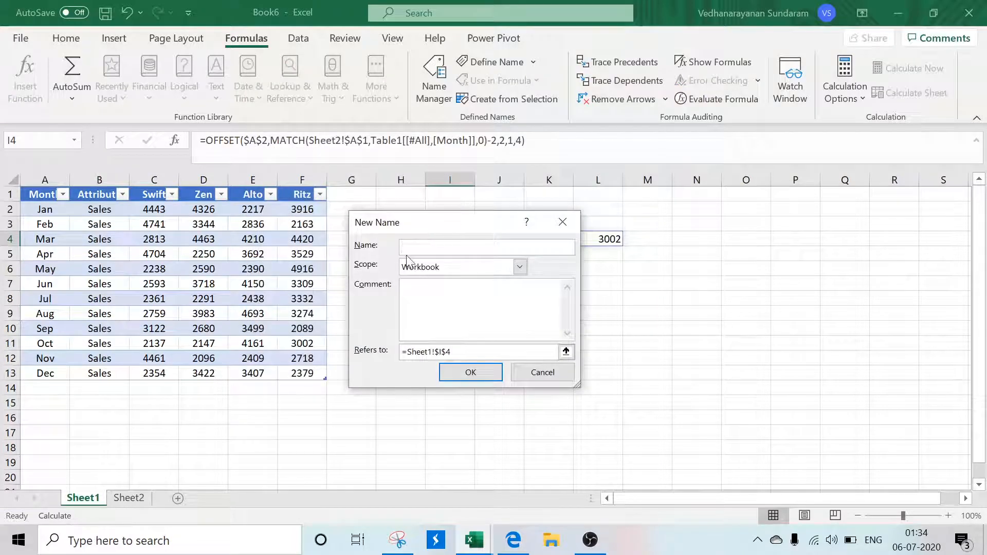
pyautogui.write('Range01')
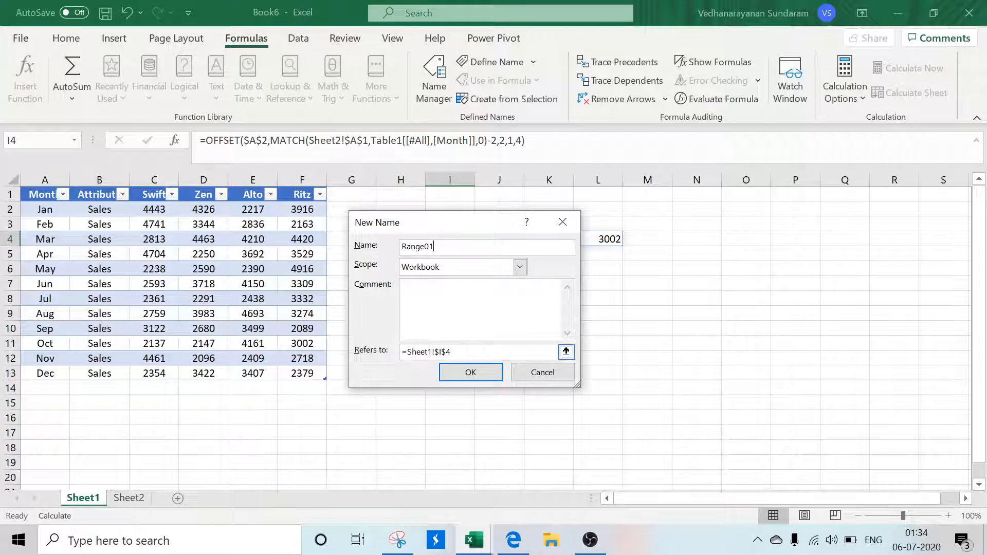
pyautogui.moveTo(459, 352); pyautogui.dragTo(320, 348)
pyautogui.hotkey('ctrl', 'v')
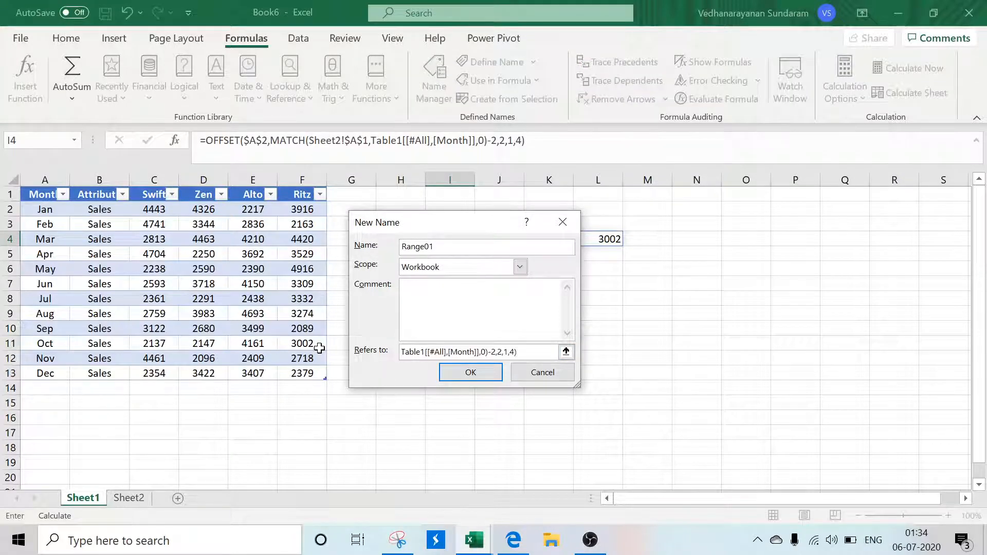
pyautogui.click(490, 375)
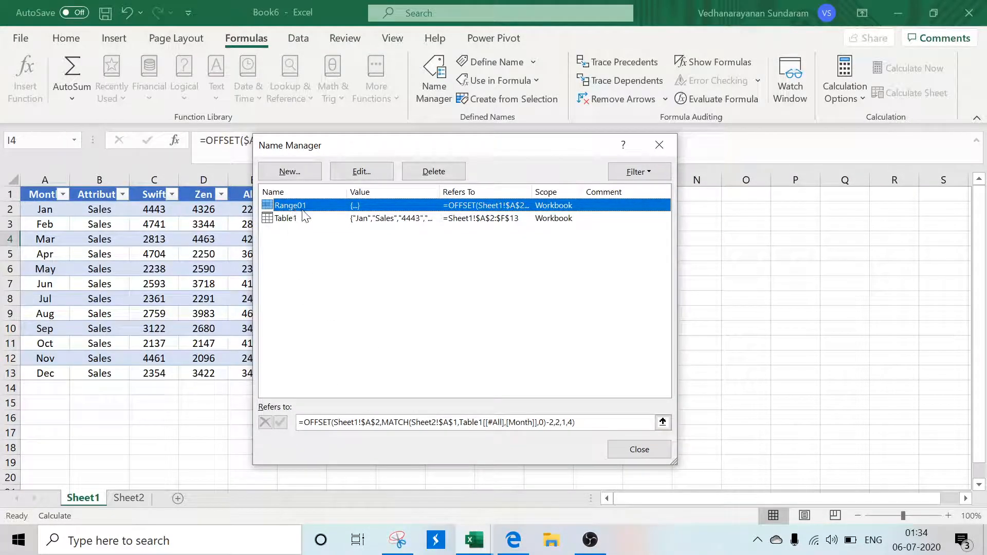
pyautogui.click(639, 449)
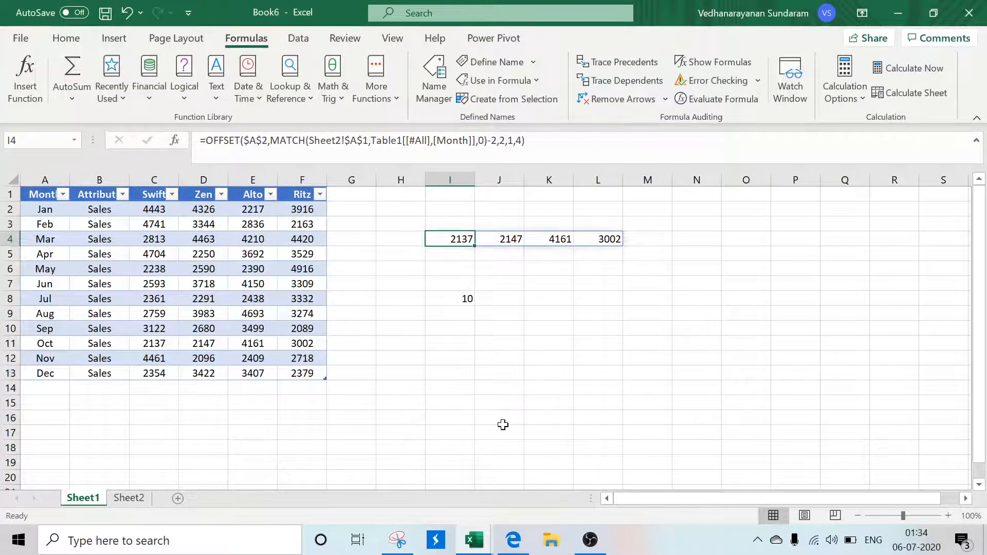
# Insert the recommended clustered column chart for the table's header and Jan row, A1:F2 on Sheet1
pyautogui.click(567, 372)
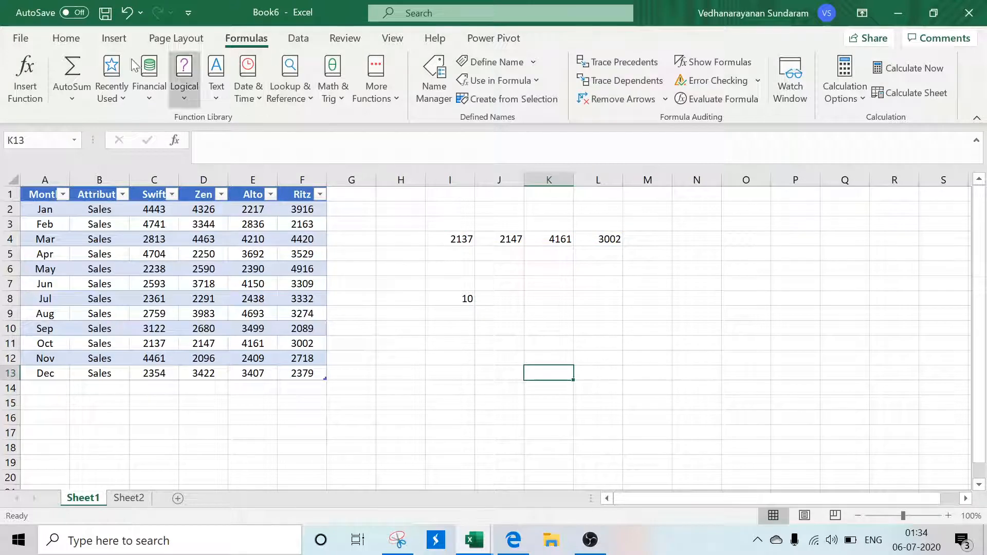
pyautogui.click(113, 38)
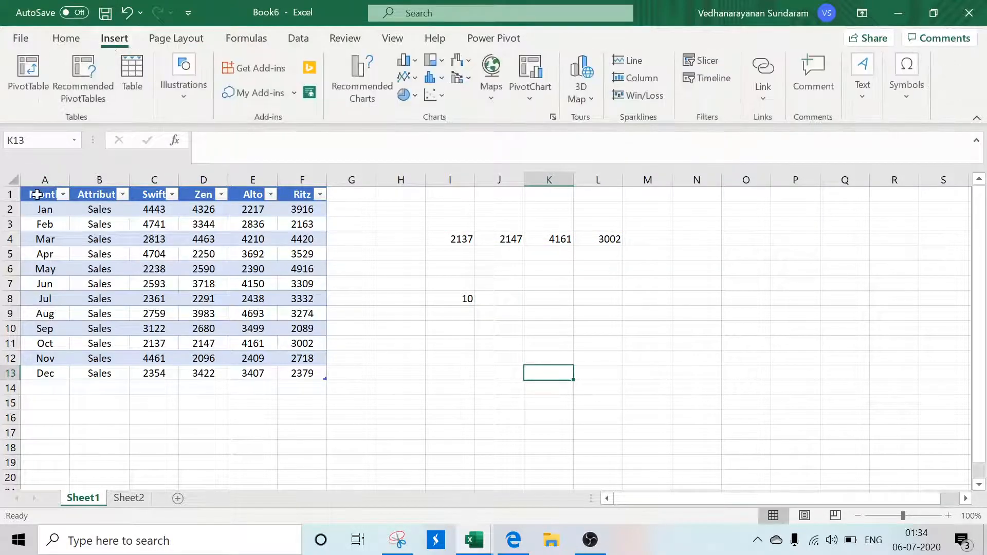
pyautogui.moveTo(43, 194); pyautogui.dragTo(302, 209)
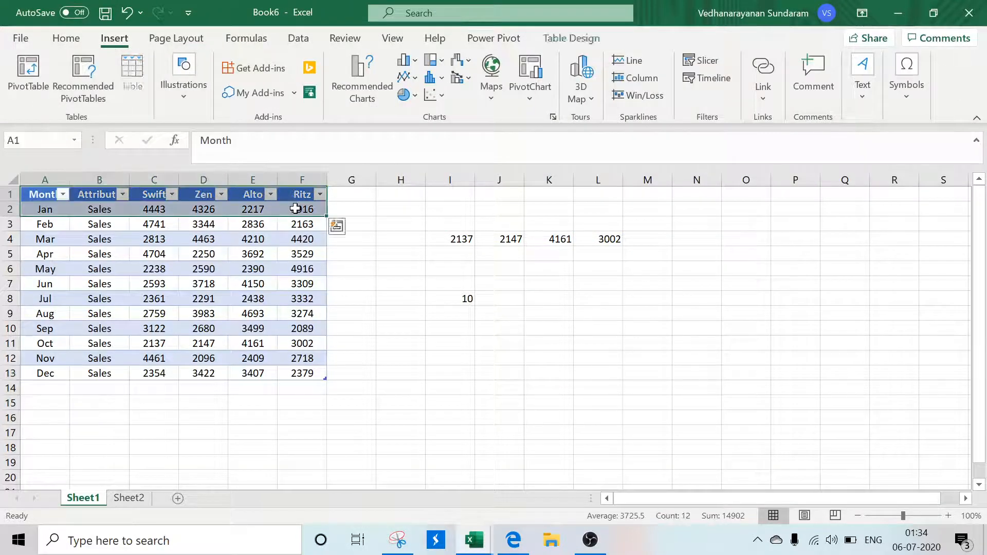
pyautogui.click(378, 88)
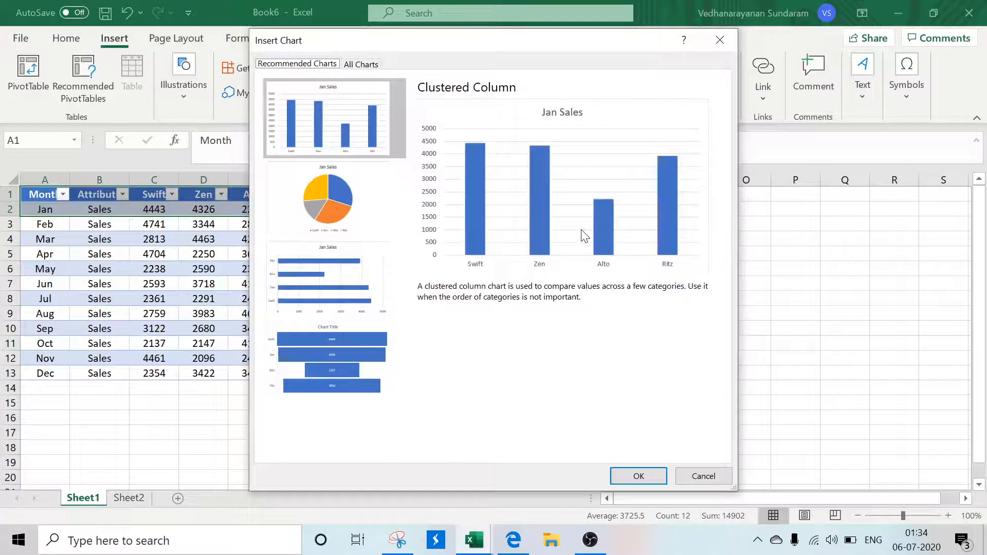
pyautogui.click(638, 474)
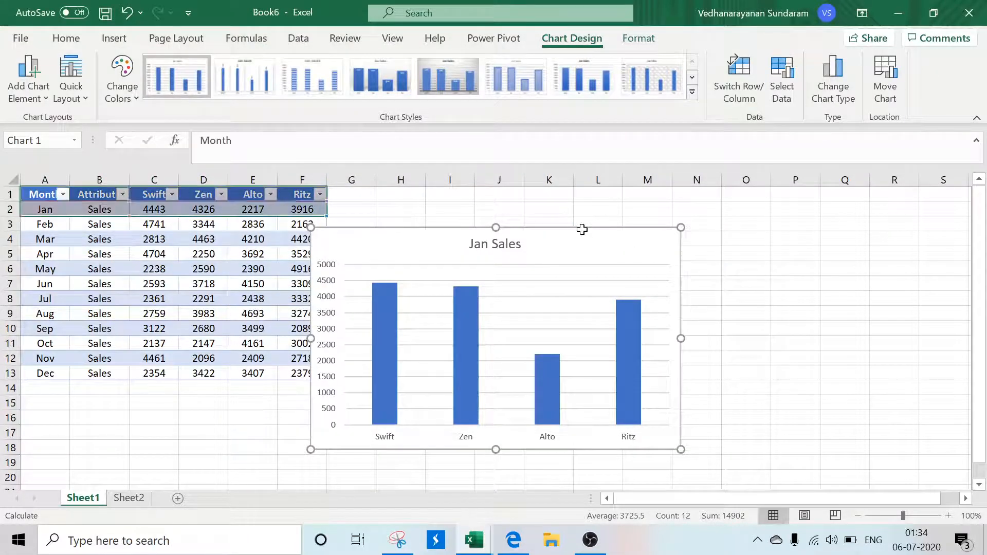
# Cut the Jan Sales chart from Sheet1, paste it into Sheet2 at G3, and shift it slightly up and left
pyautogui.press('Delete')
pyautogui.click(129, 497)
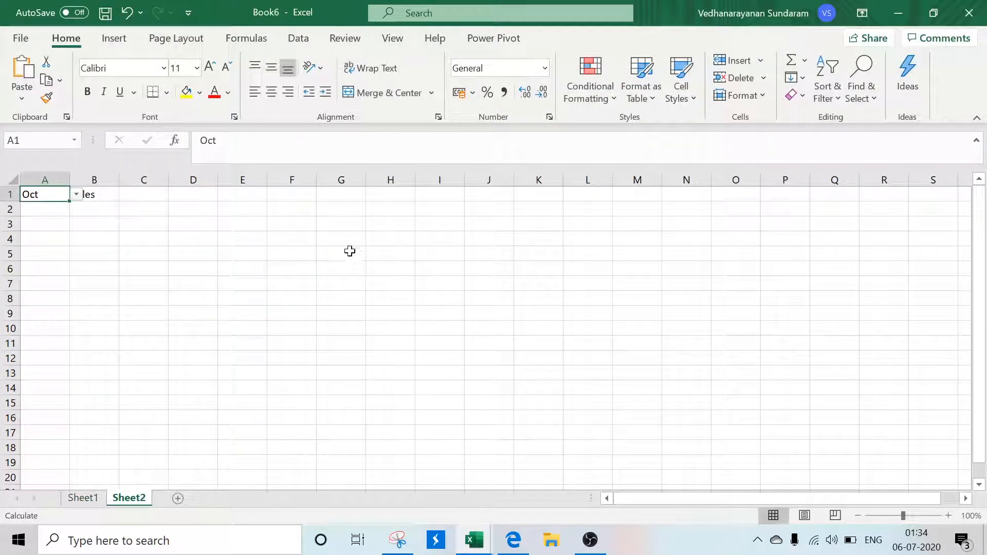
pyautogui.click(330, 224)
pyautogui.hotkey('ctrl', 'v')
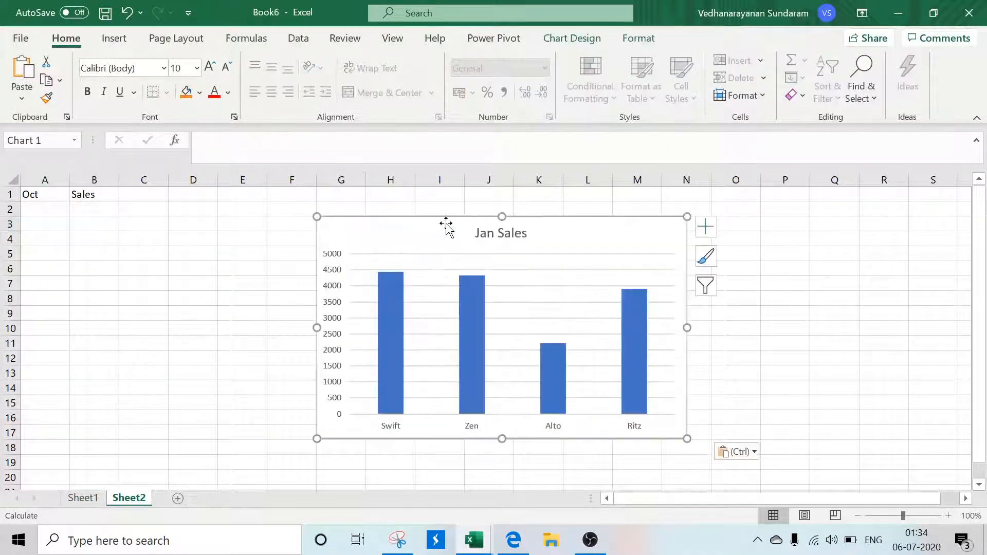
pyautogui.moveTo(437, 221); pyautogui.dragTo(423, 205)
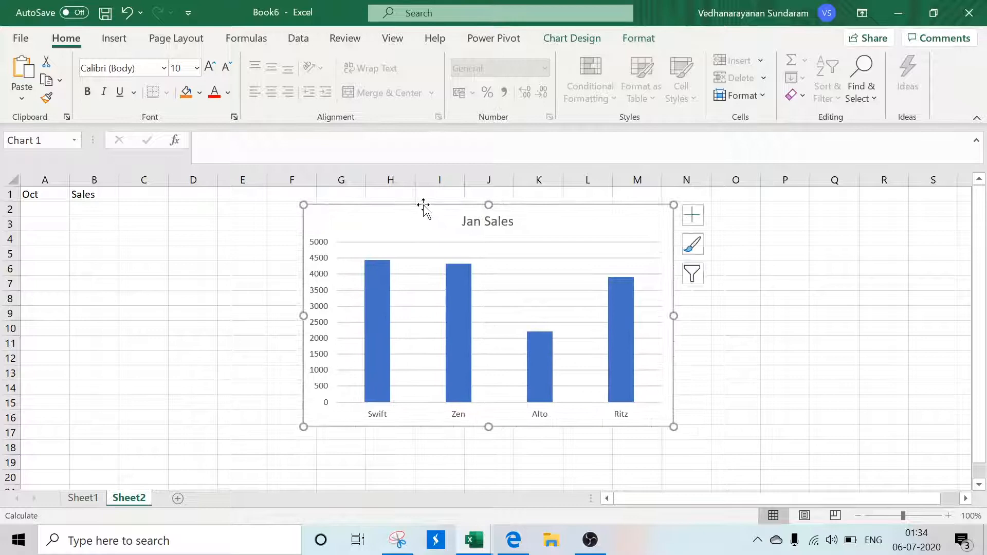
# Edit the chart's Jan Sales series so its name refers to =Sheet2!$A$1:$B$1
pyautogui.rightClick(409, 229)
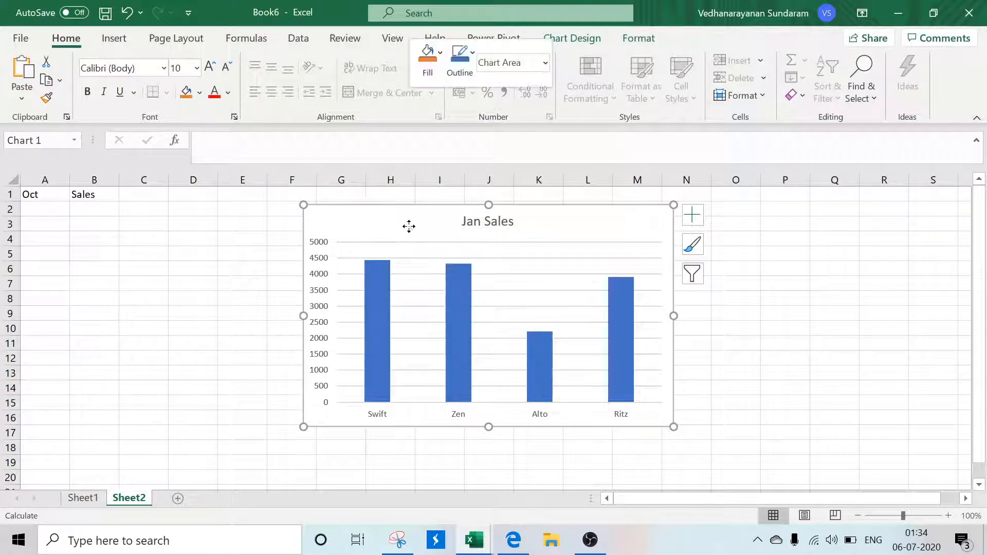
pyautogui.click(463, 301)
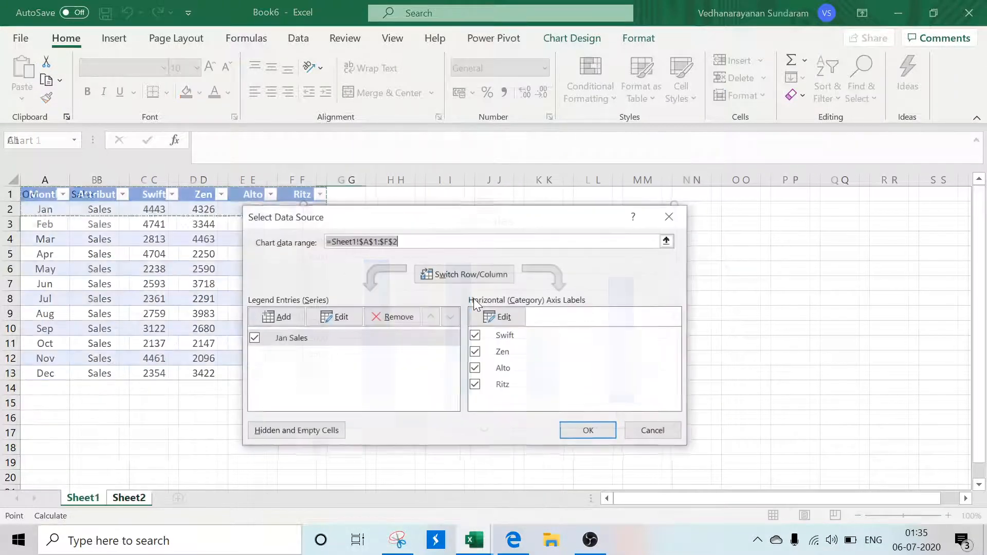
pyautogui.click(333, 316)
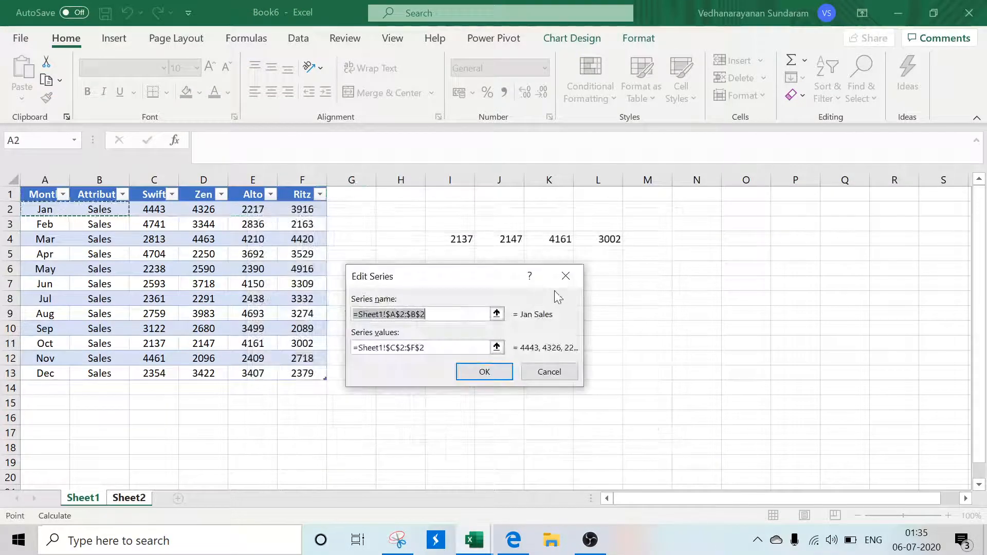
pyautogui.click(497, 314)
pyautogui.click(129, 497)
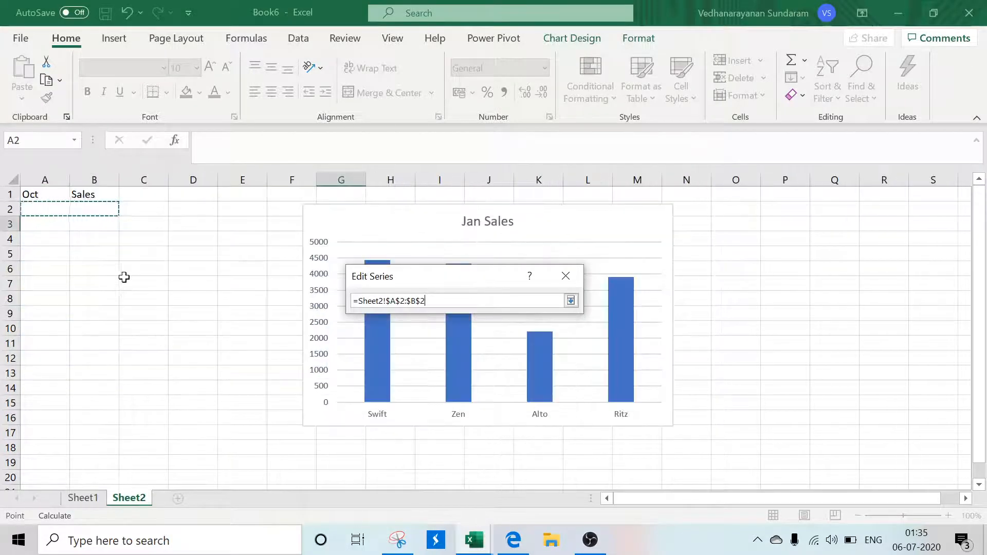
pyautogui.moveTo(32, 194); pyautogui.dragTo(91, 193)
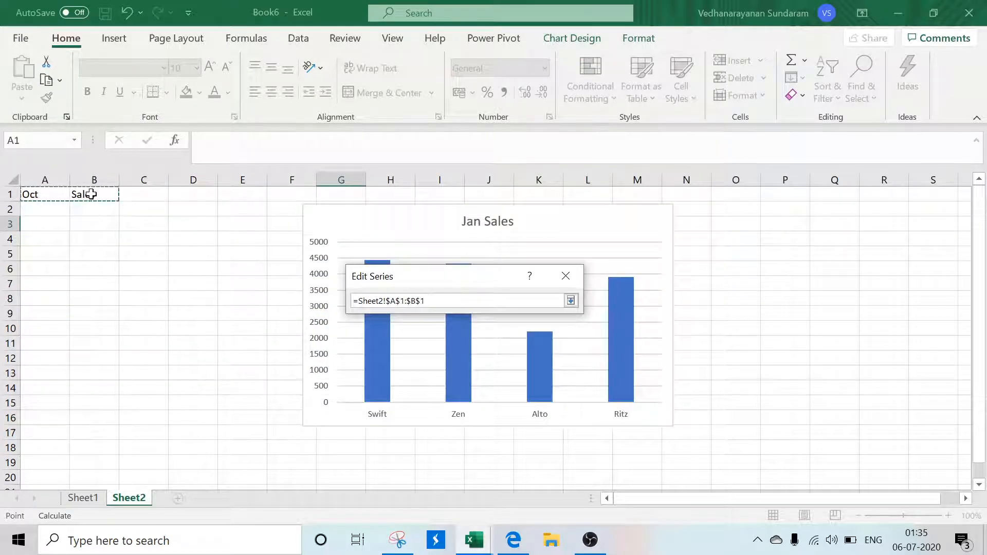
pyautogui.click(571, 302)
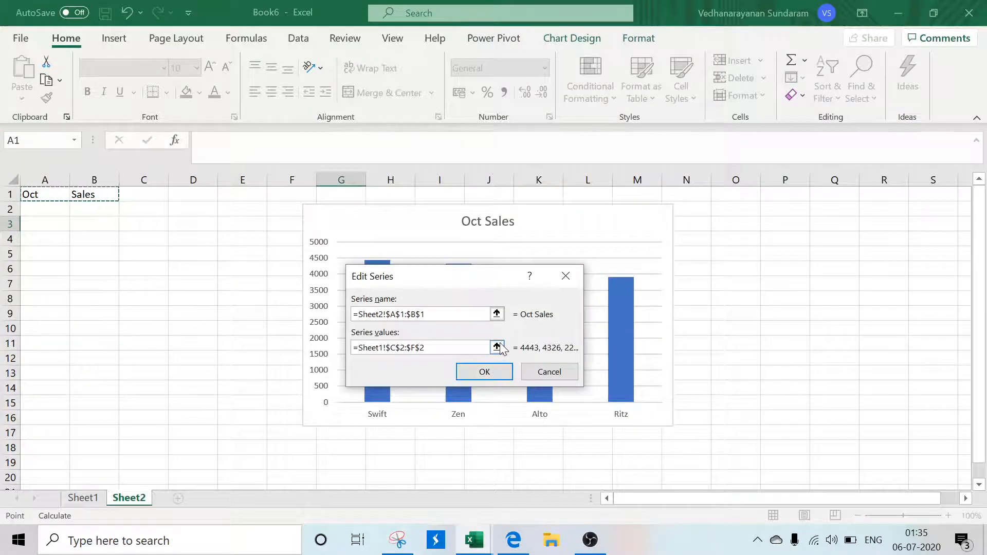
# Replace the cell range in the series values with the defined name Range01 and apply the chart's data source changes
pyautogui.click(463, 347)
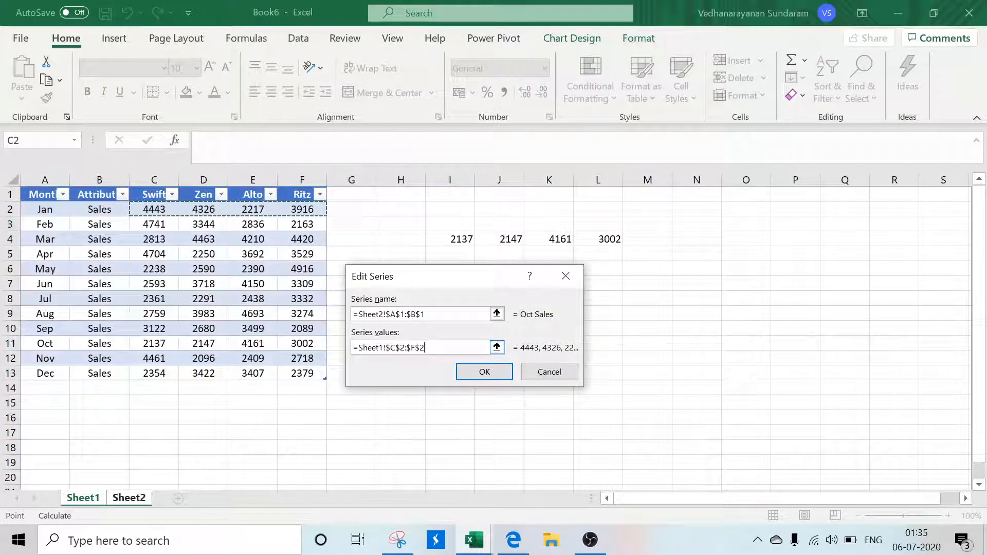
pyautogui.press('BackSpace')
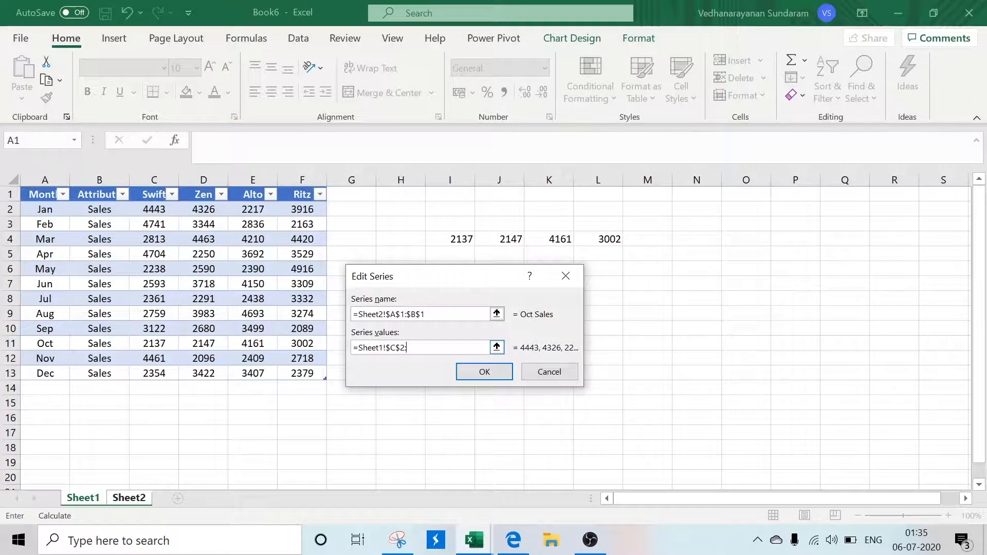
pyautogui.press('BackSpace')
pyautogui.press('BackSpace')
pyautogui.press('BackSpace')
pyautogui.write('Range01')
pyautogui.click(482, 370)
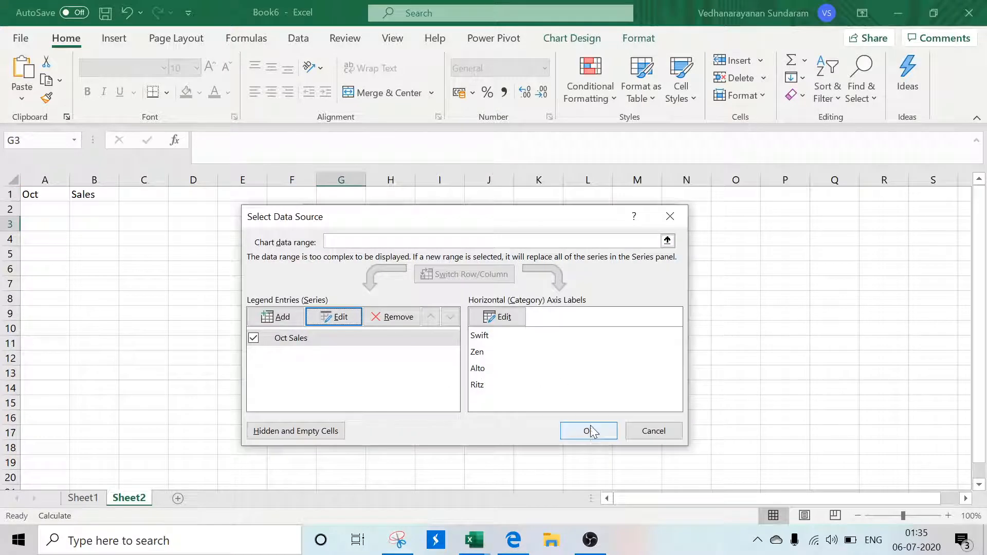
pyautogui.click(590, 430)
# Test the dynamic chart by choosing Jul and finally Nov from the month drop-down list in cell A1
pyautogui.click(46, 194)
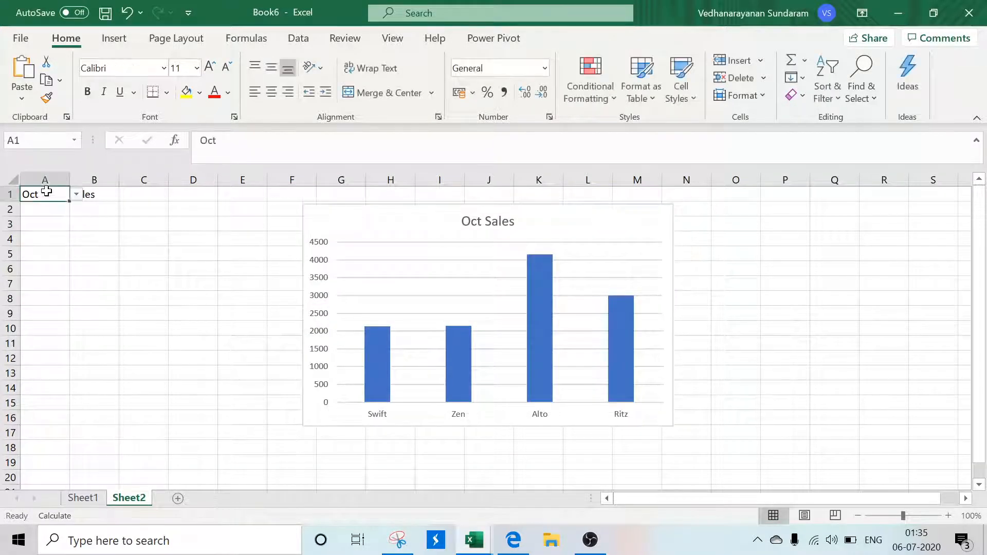
pyautogui.click(76, 195)
pyautogui.click(36, 233)
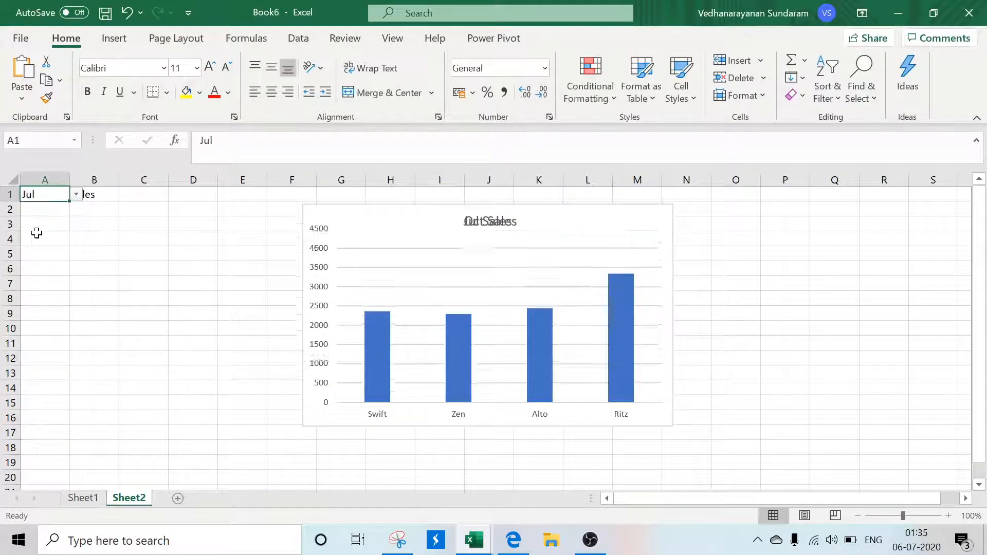
pyautogui.click(83, 192)
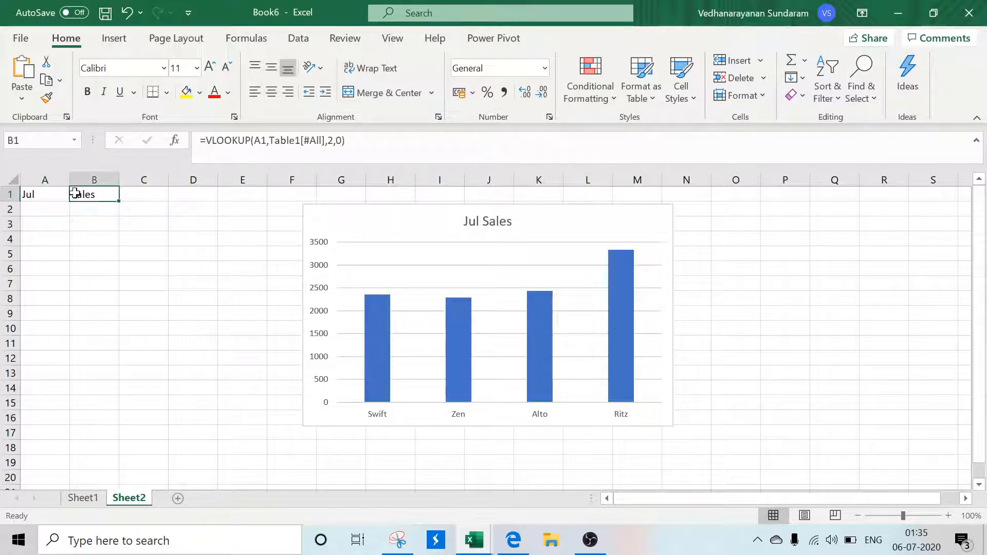
pyautogui.click(55, 193)
pyautogui.click(76, 194)
pyautogui.click(49, 273)
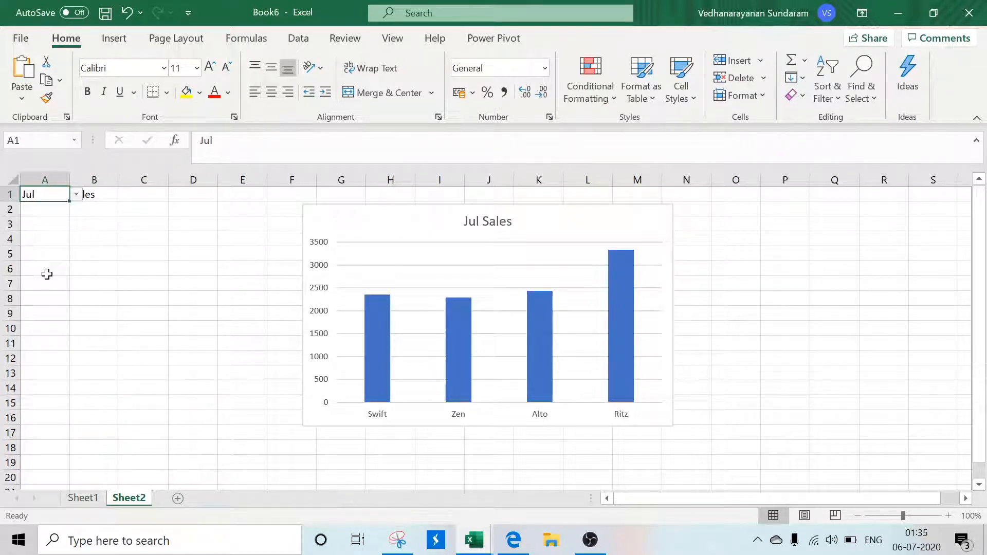
pyautogui.click(75, 195)
pyautogui.click(58, 219)
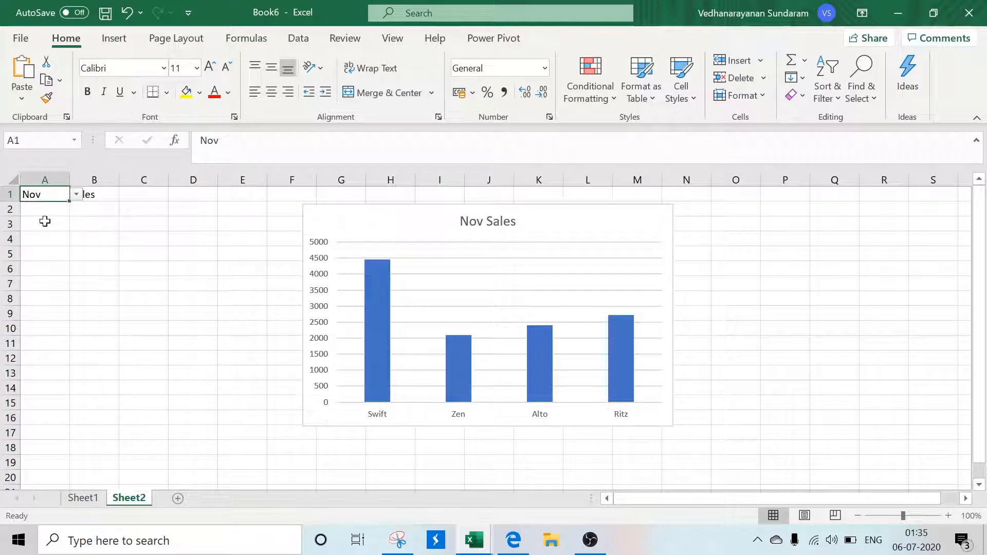